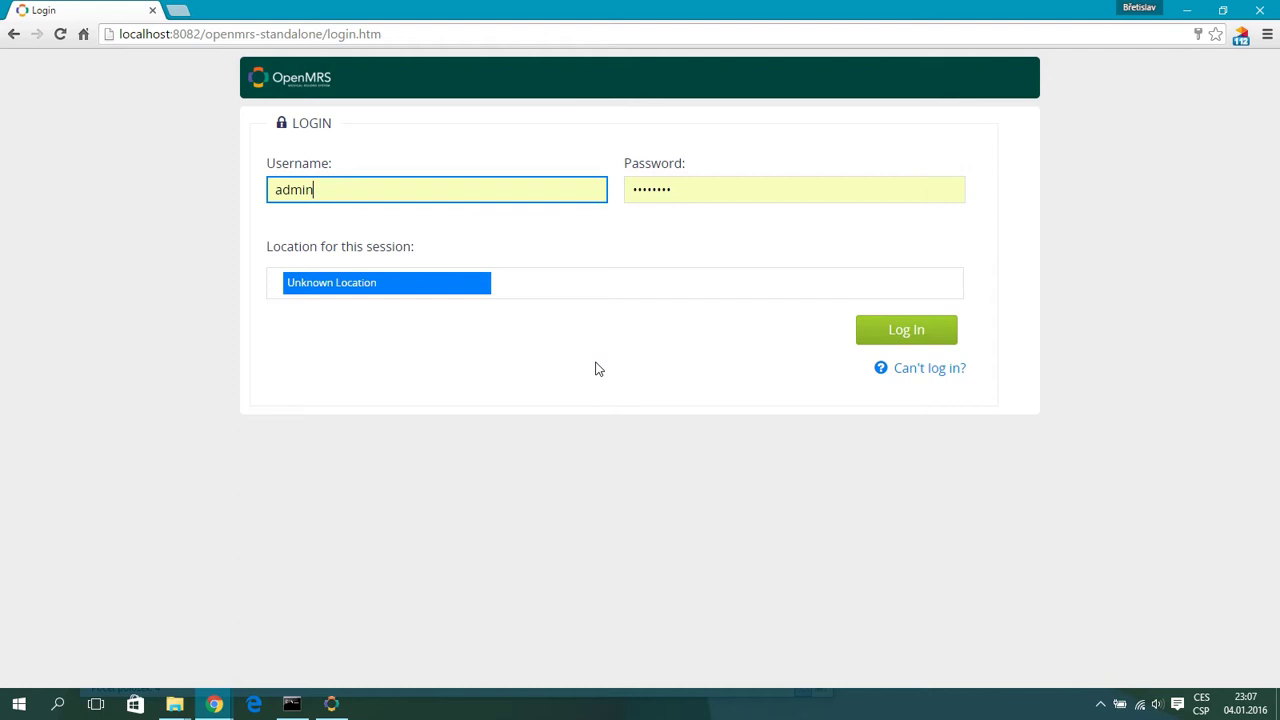
Log in as admin and go through System Administration and Advanced Administration to Manage Modules.
left_click(893, 334)
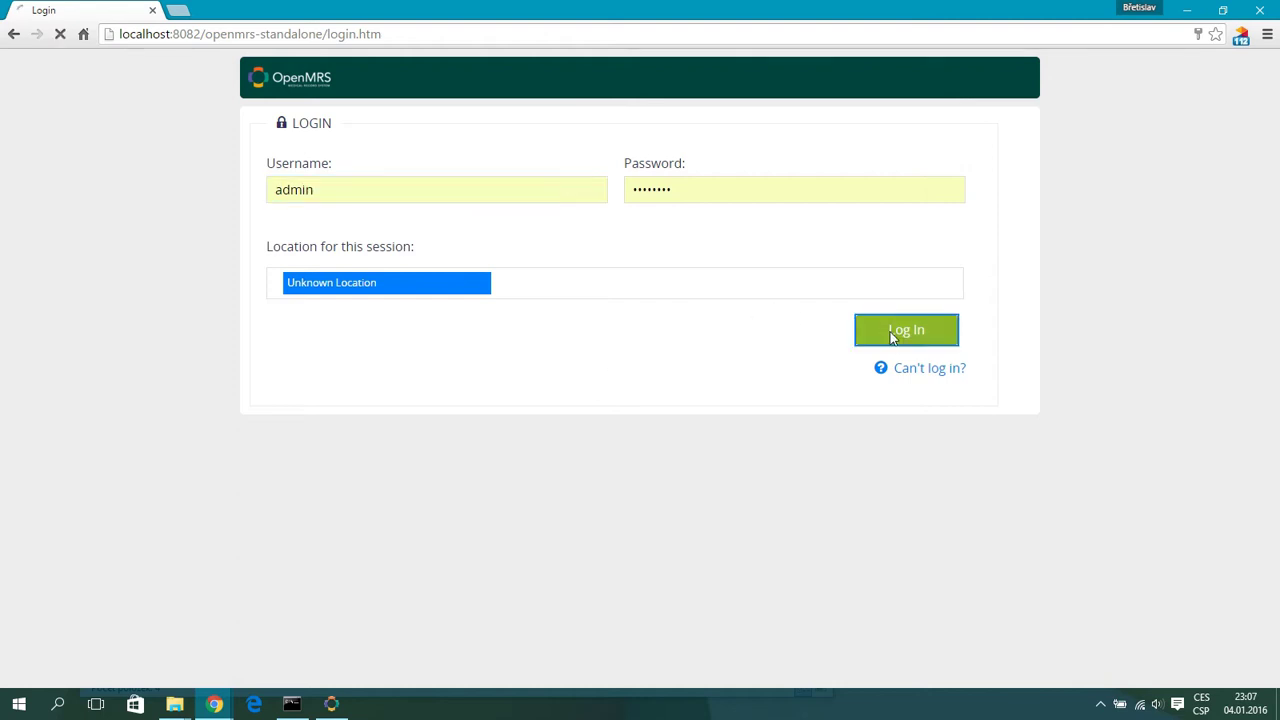
left_click(780, 349)
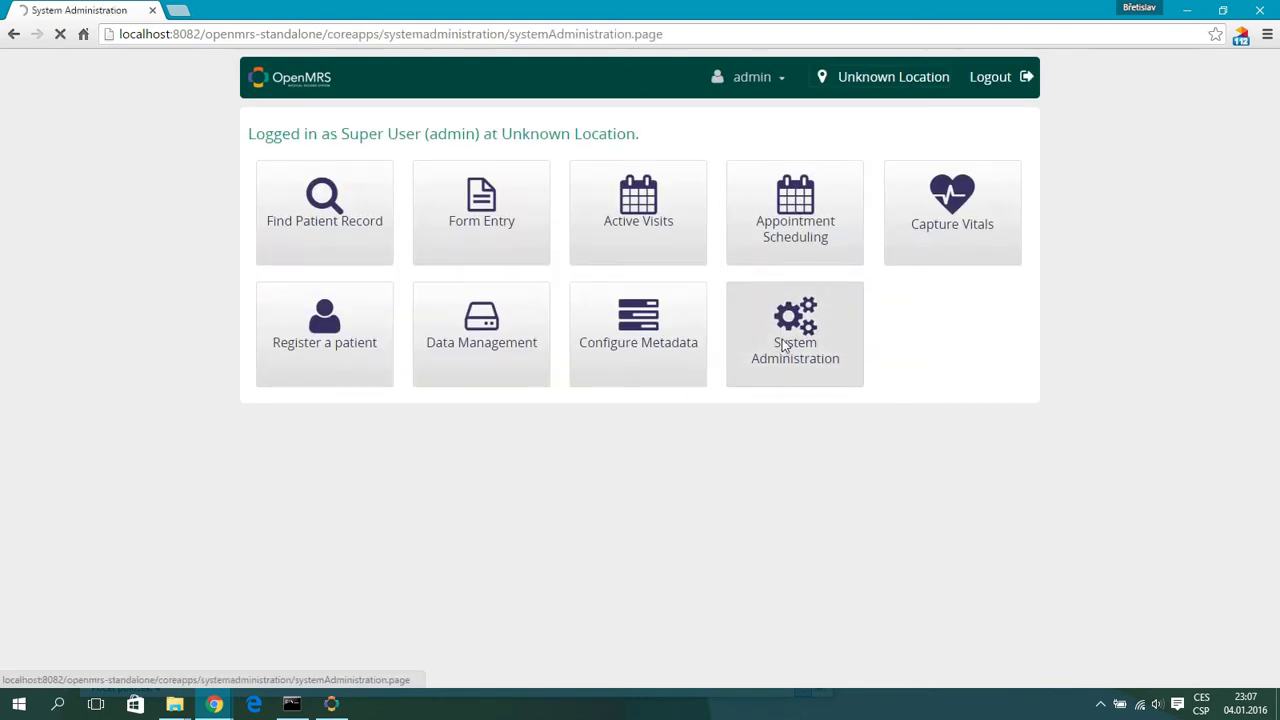
left_click(521, 300)
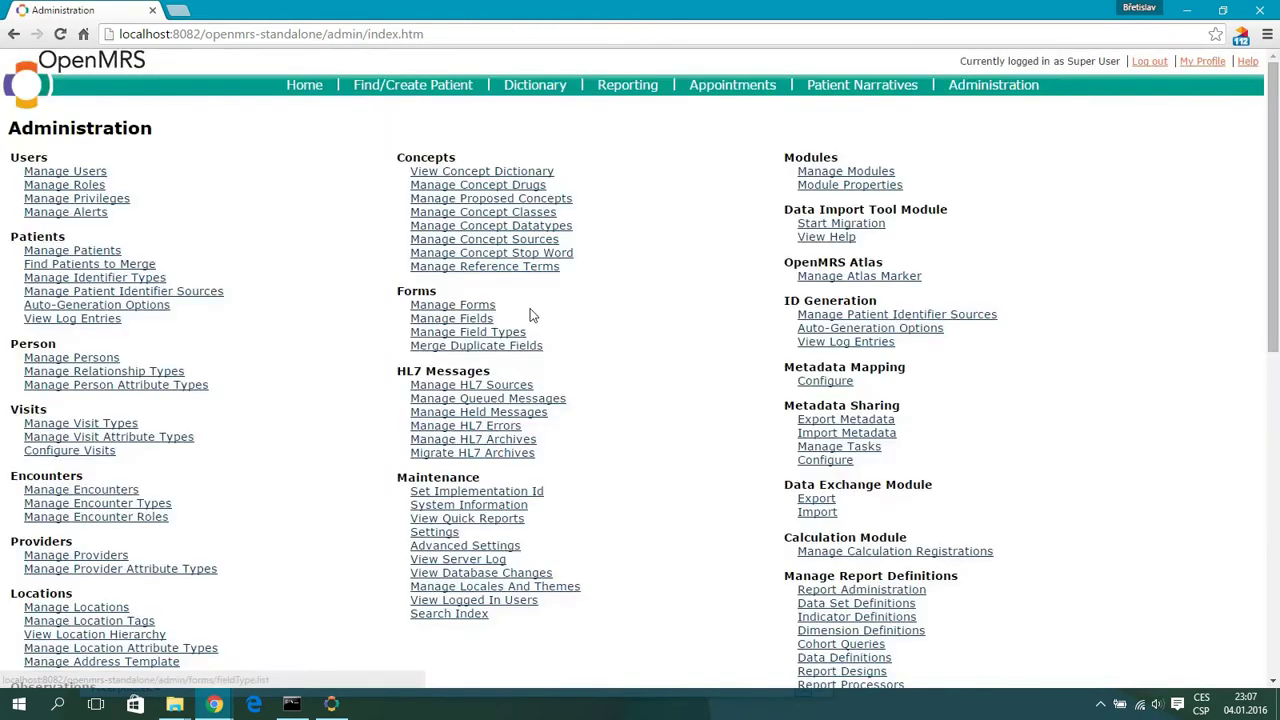
left_click(862, 174)
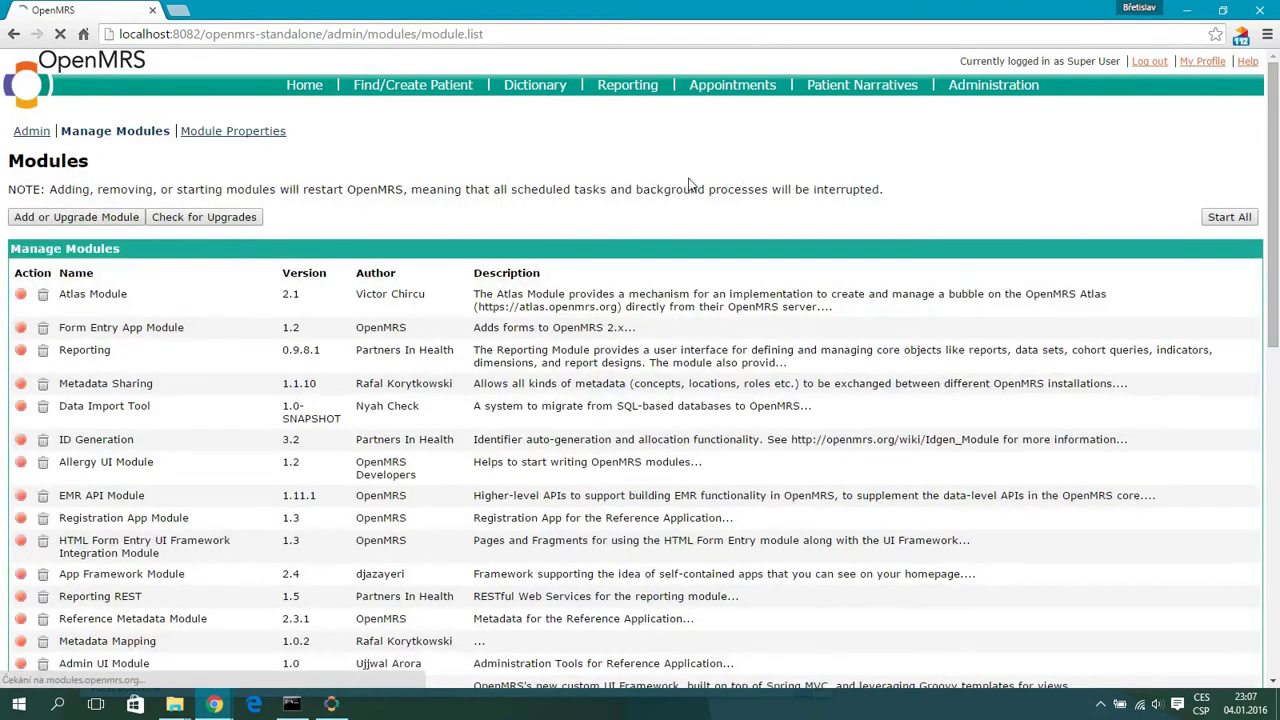
Search the module repository for 'Open Web' and install Open Web Apps Module 1.2.
left_click(112, 220)
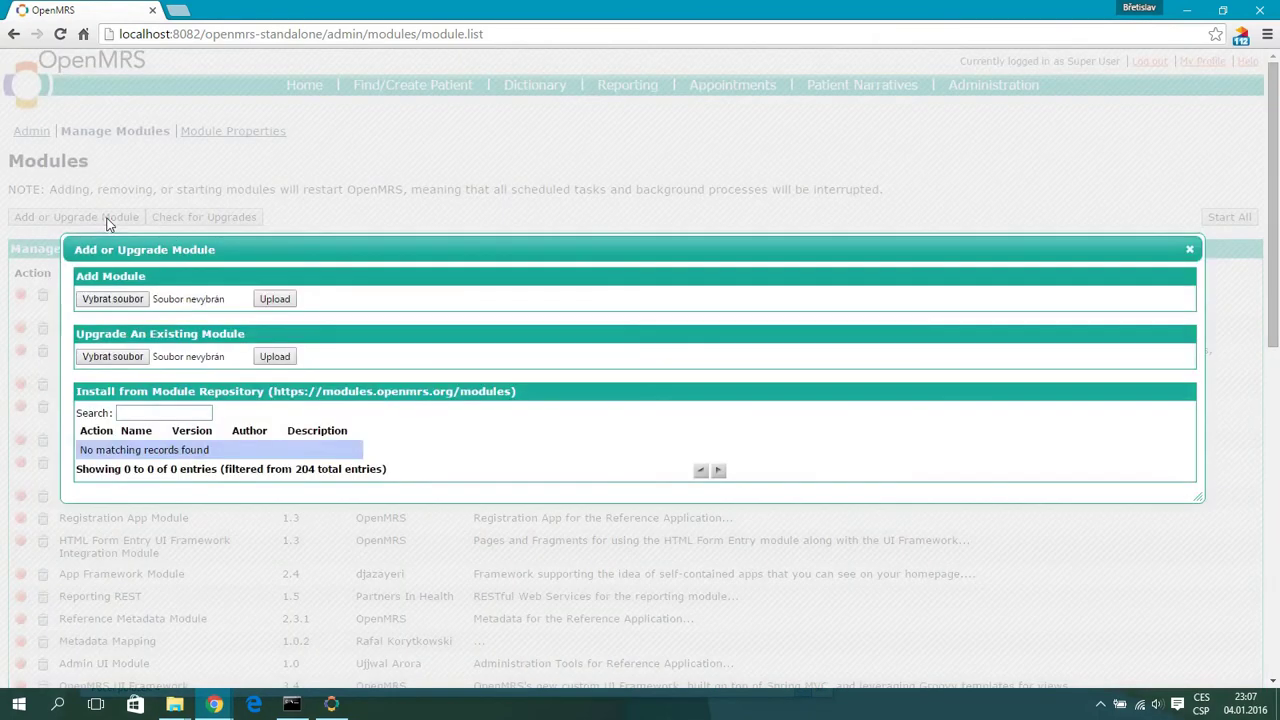
left_click(158, 416)
type("Open")
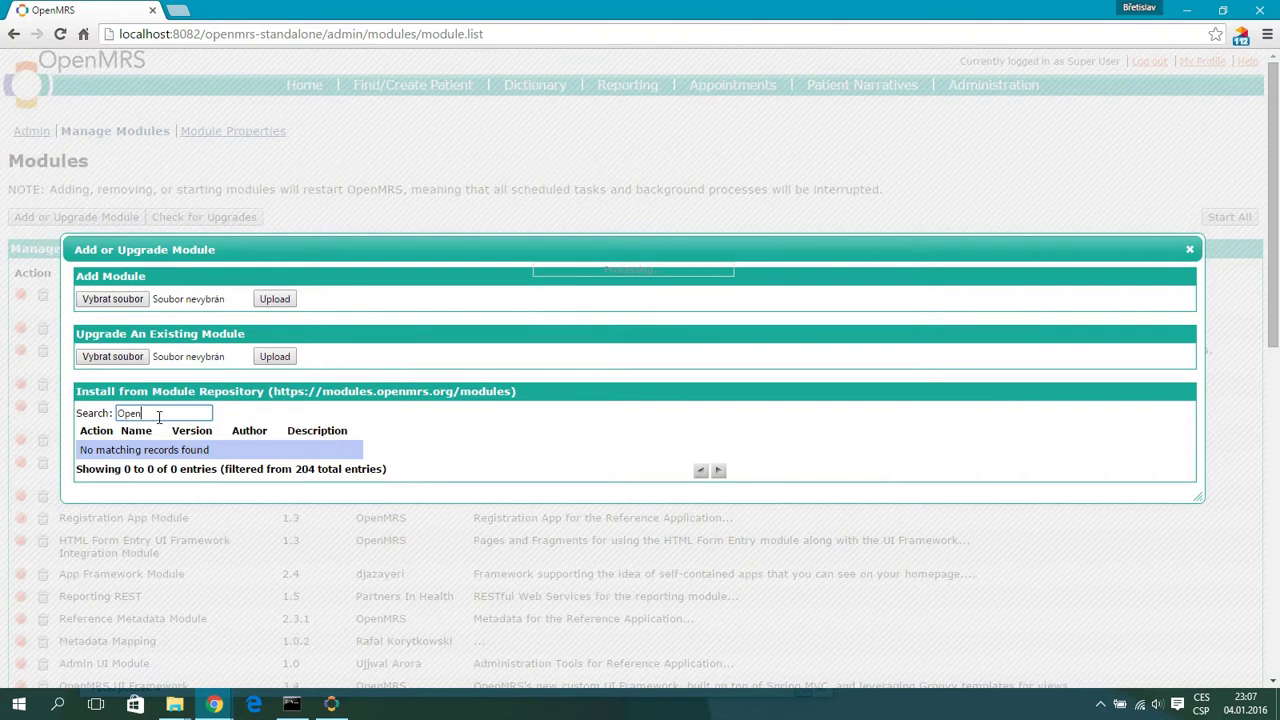
type(" Web Apps")
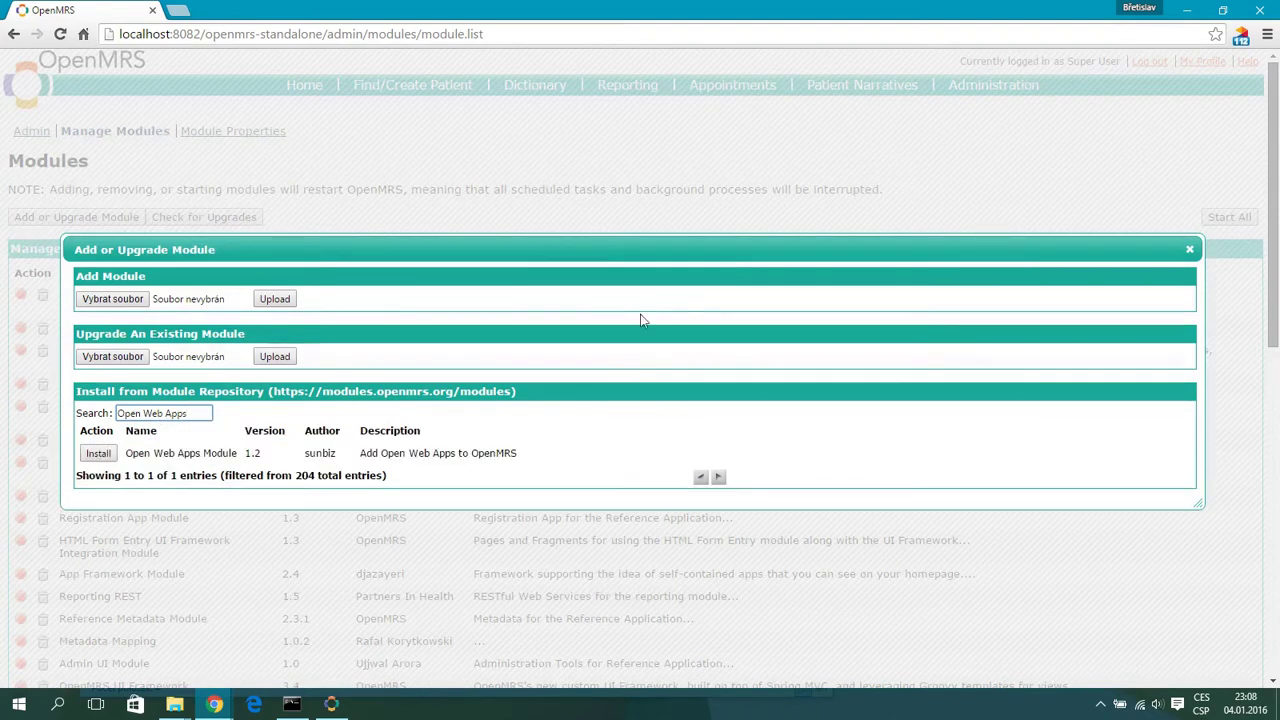
left_click(99, 454)
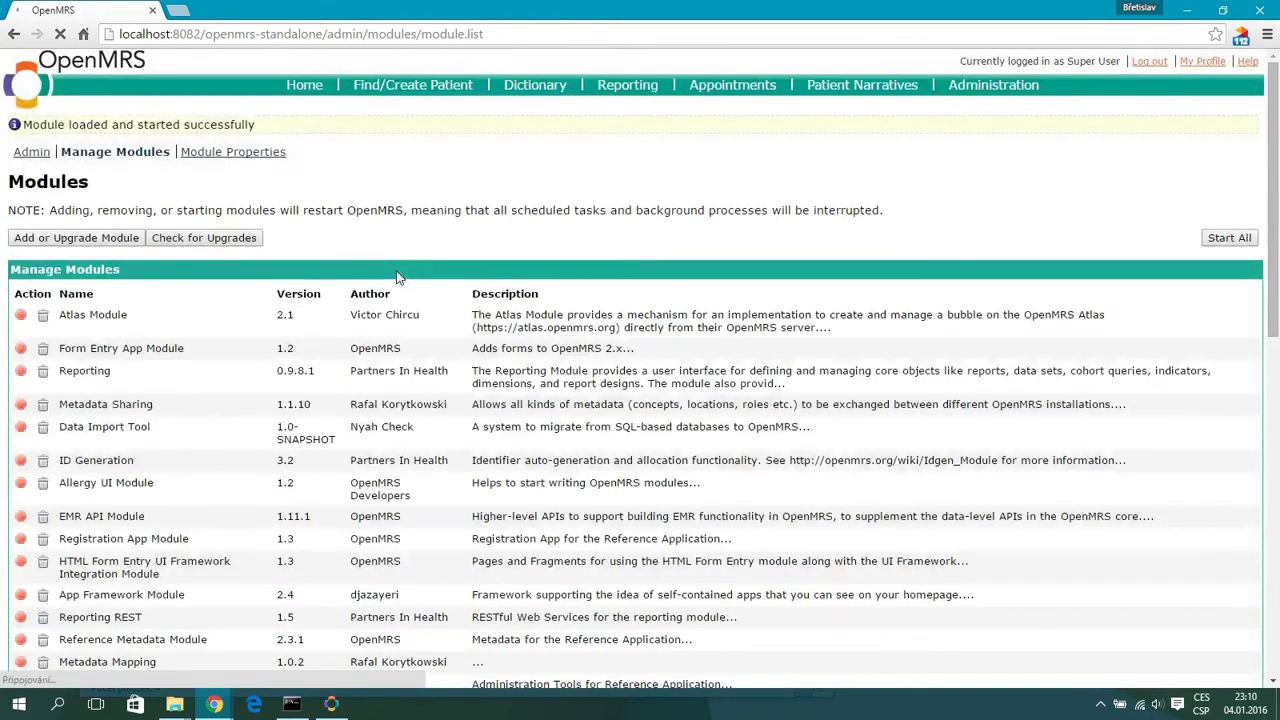
From the Admin index, open Manage Apps under Open Web Apps Module, showing no installed apps.
scroll(400, 276, "down", 4)
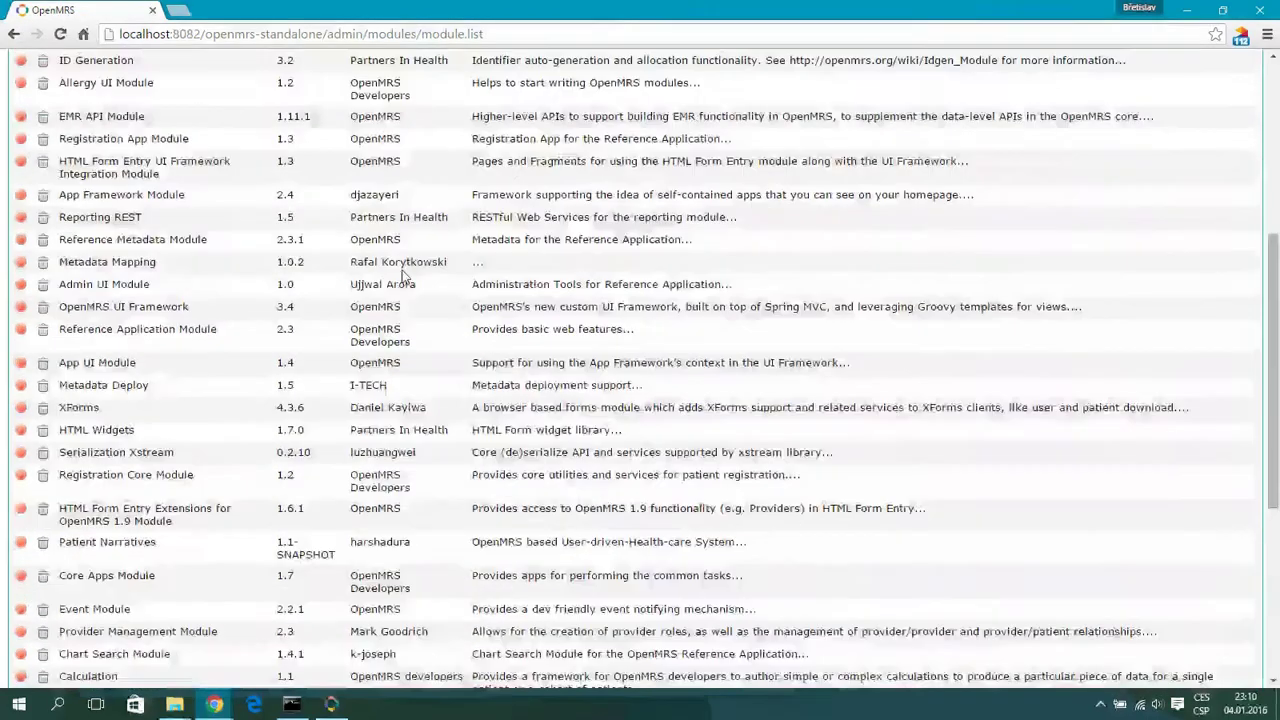
scroll(404, 281, "down", 4)
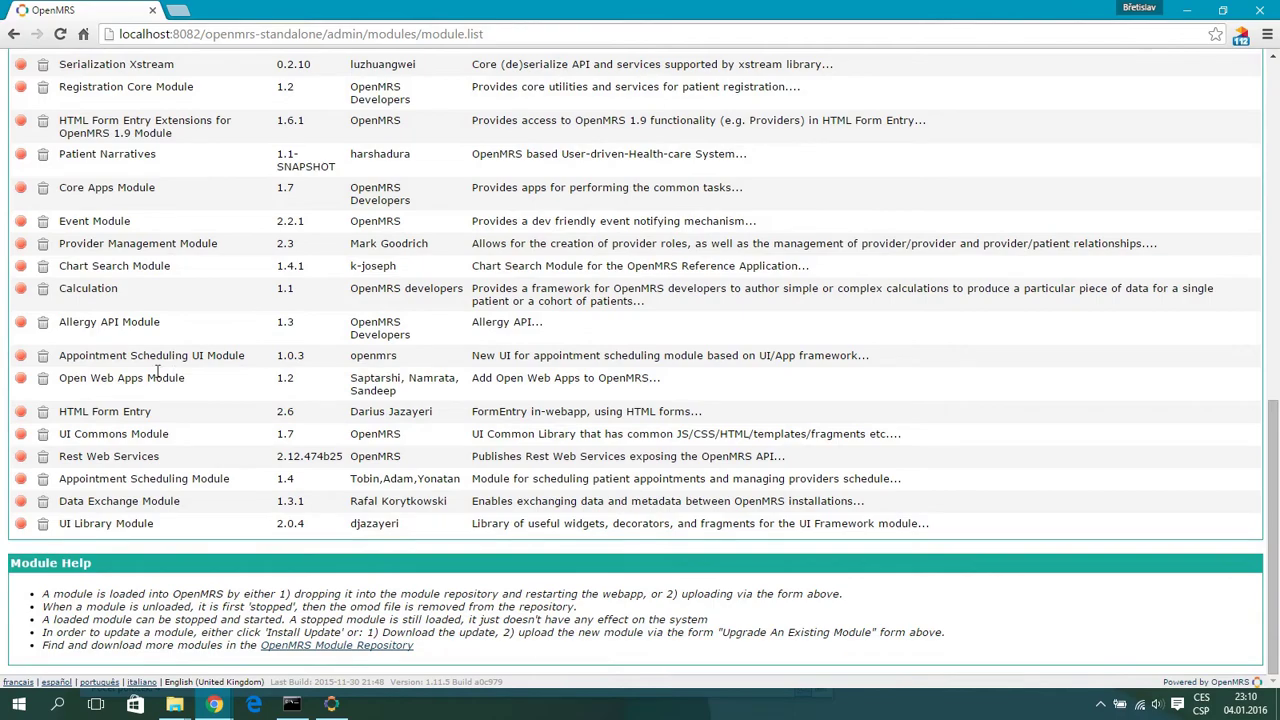
scroll(220, 356, "up", 1)
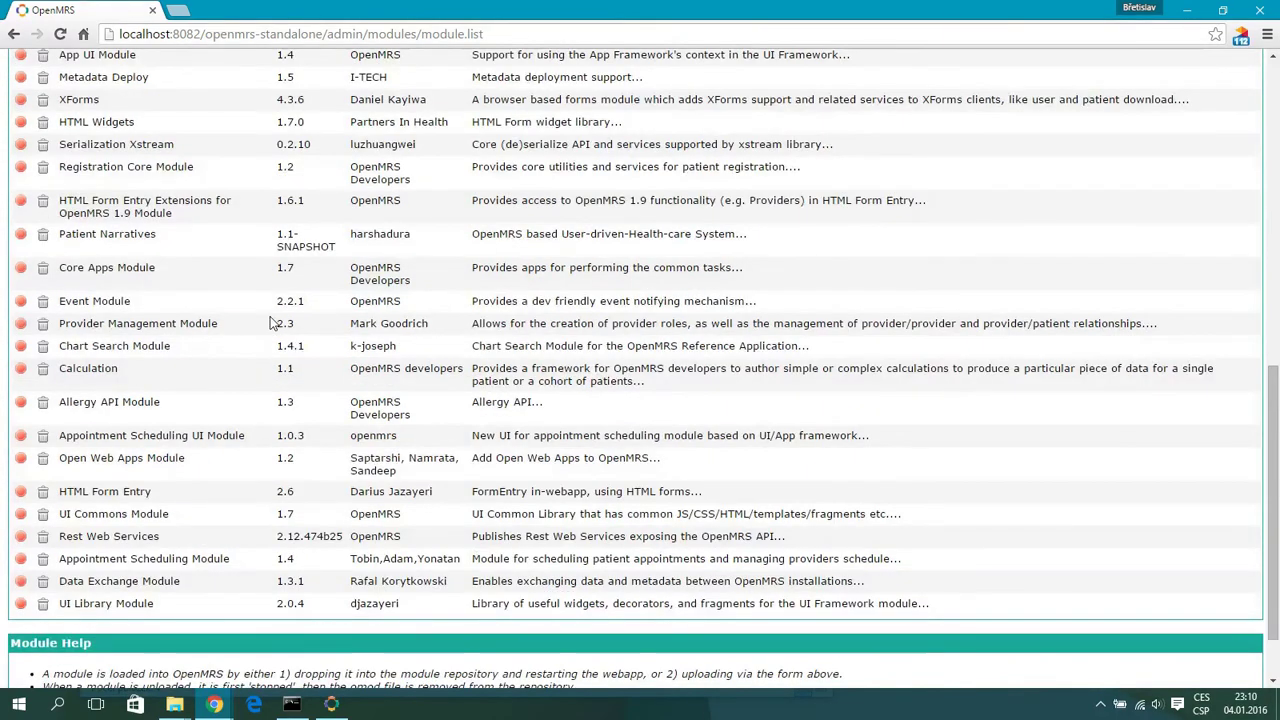
scroll(270, 323, "up", 10)
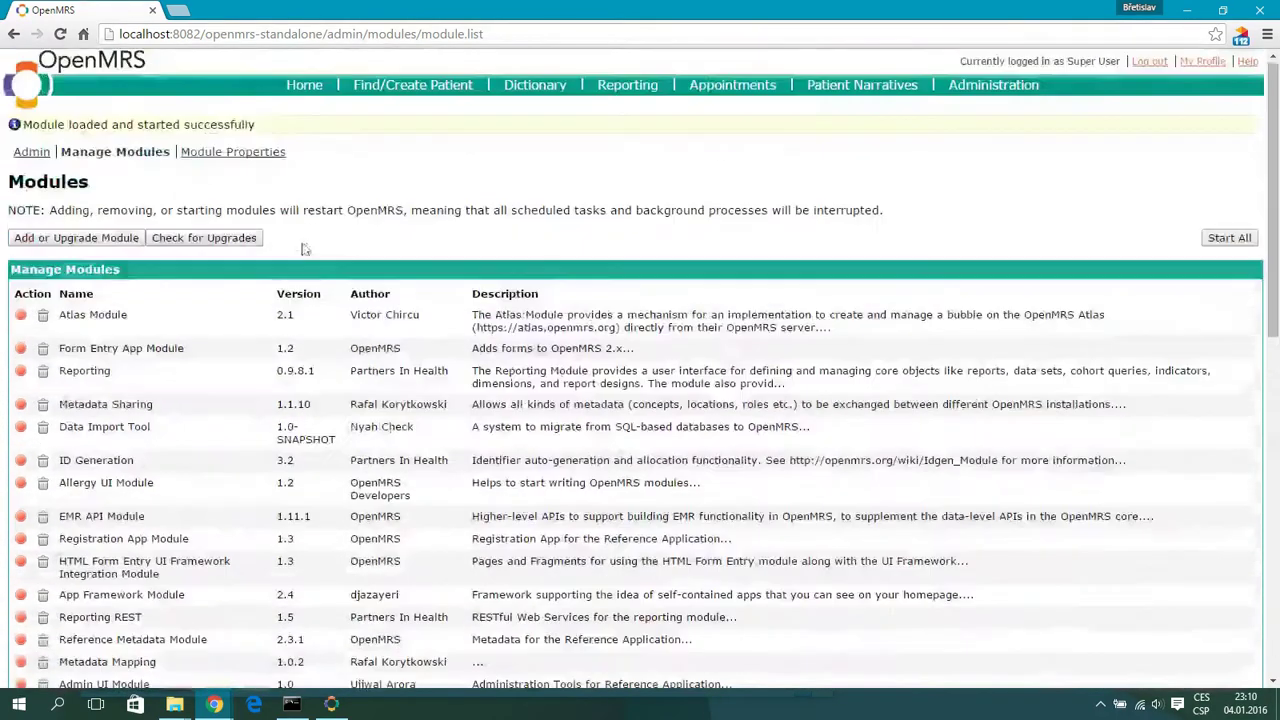
left_click(31, 152)
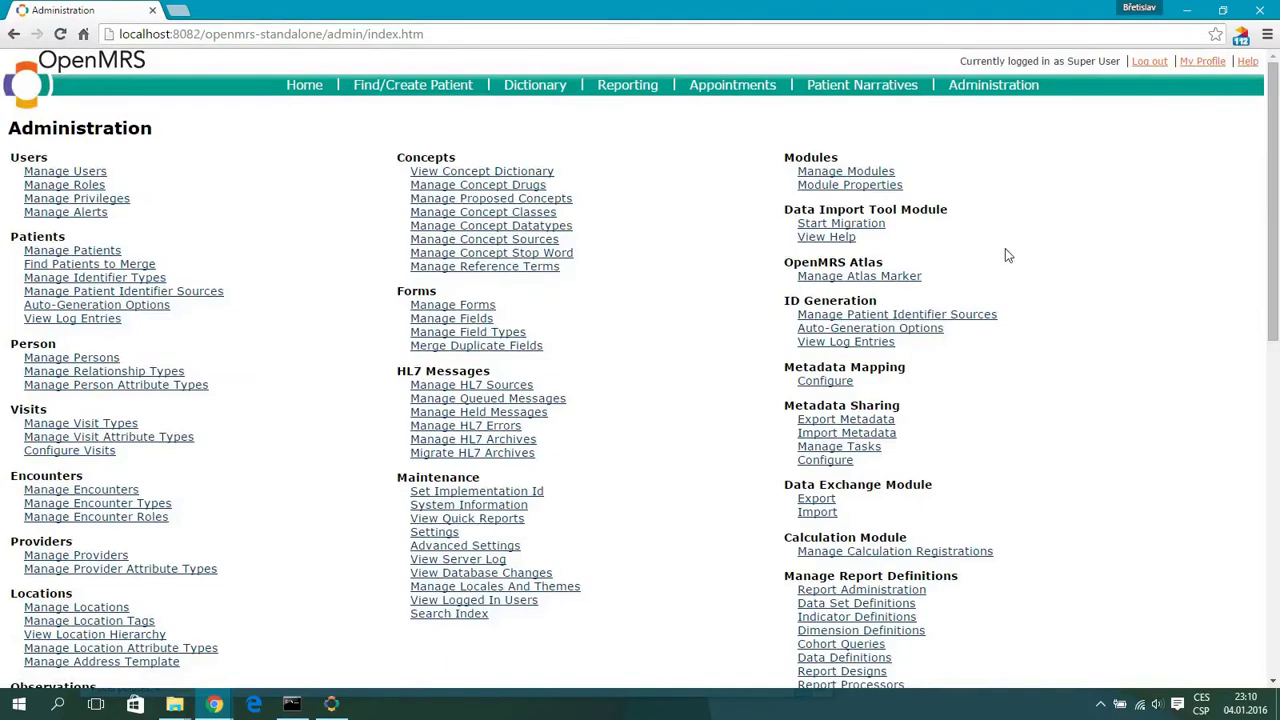
scroll(1005, 252, "down", 8)
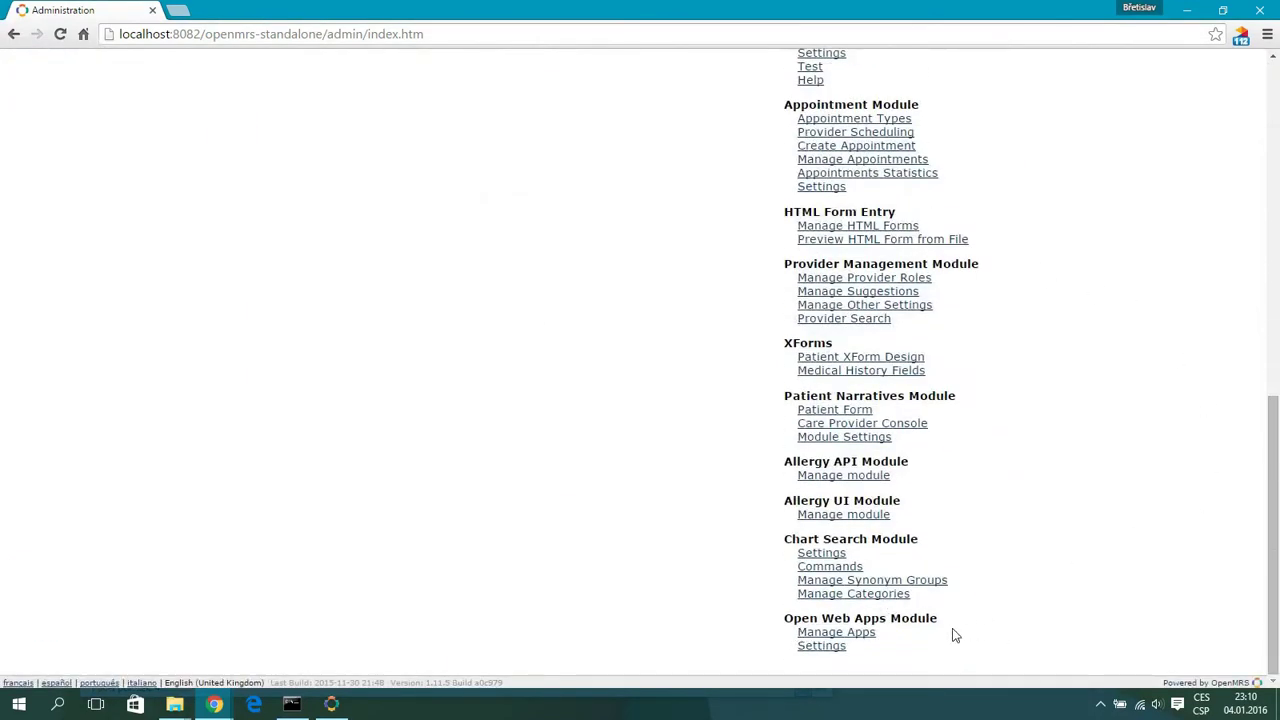
left_click(861, 634)
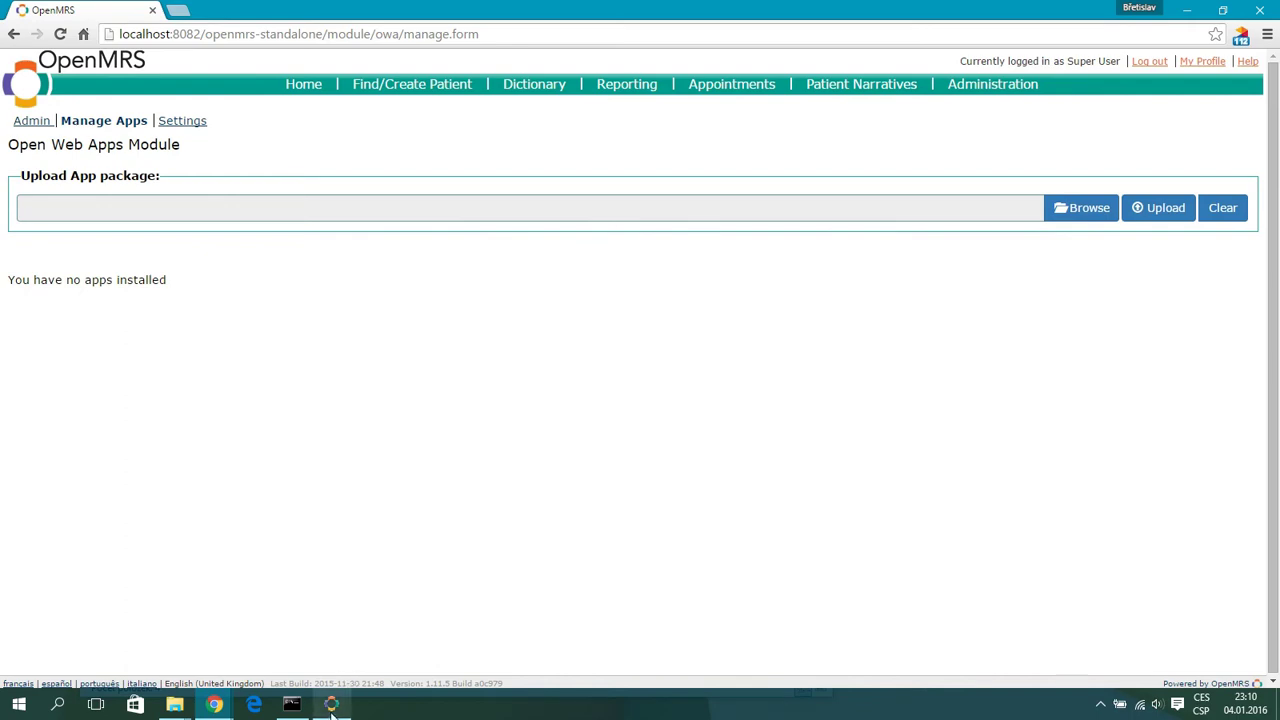
In File Explorer, zip the four owabasicapp files into owabasicapp.zip.
mouse_move(174, 704)
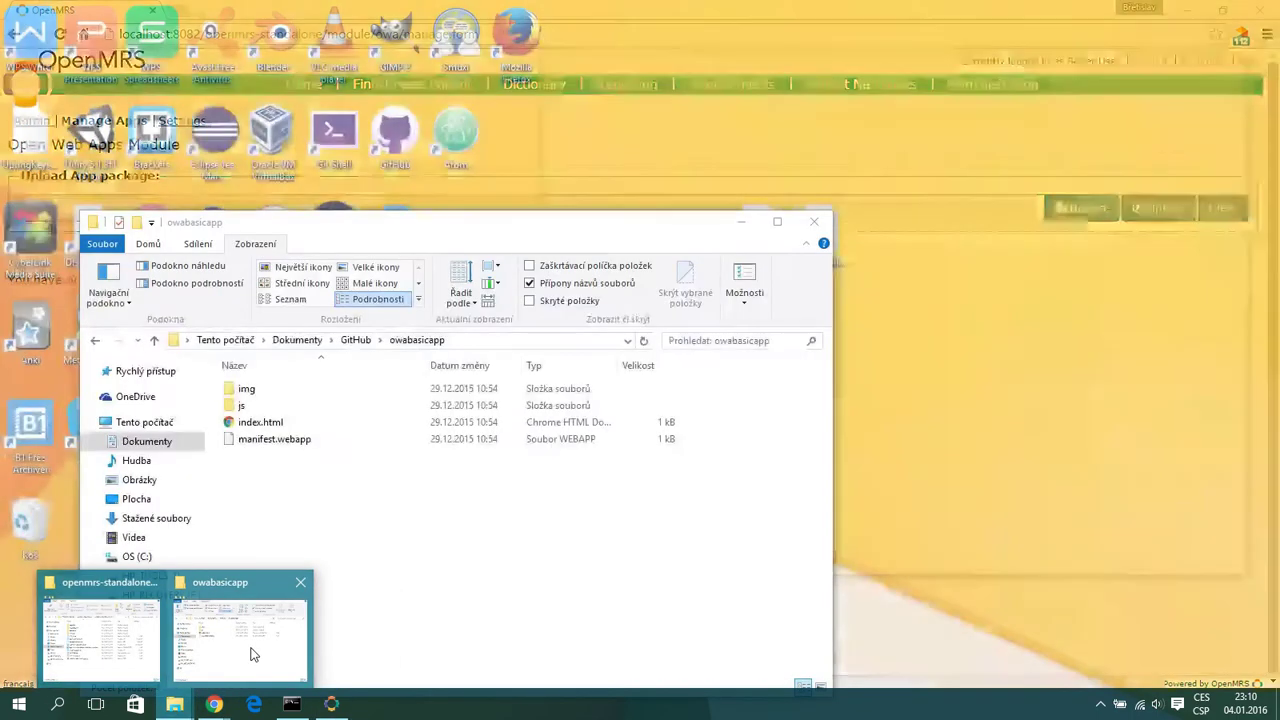
left_click(253, 658)
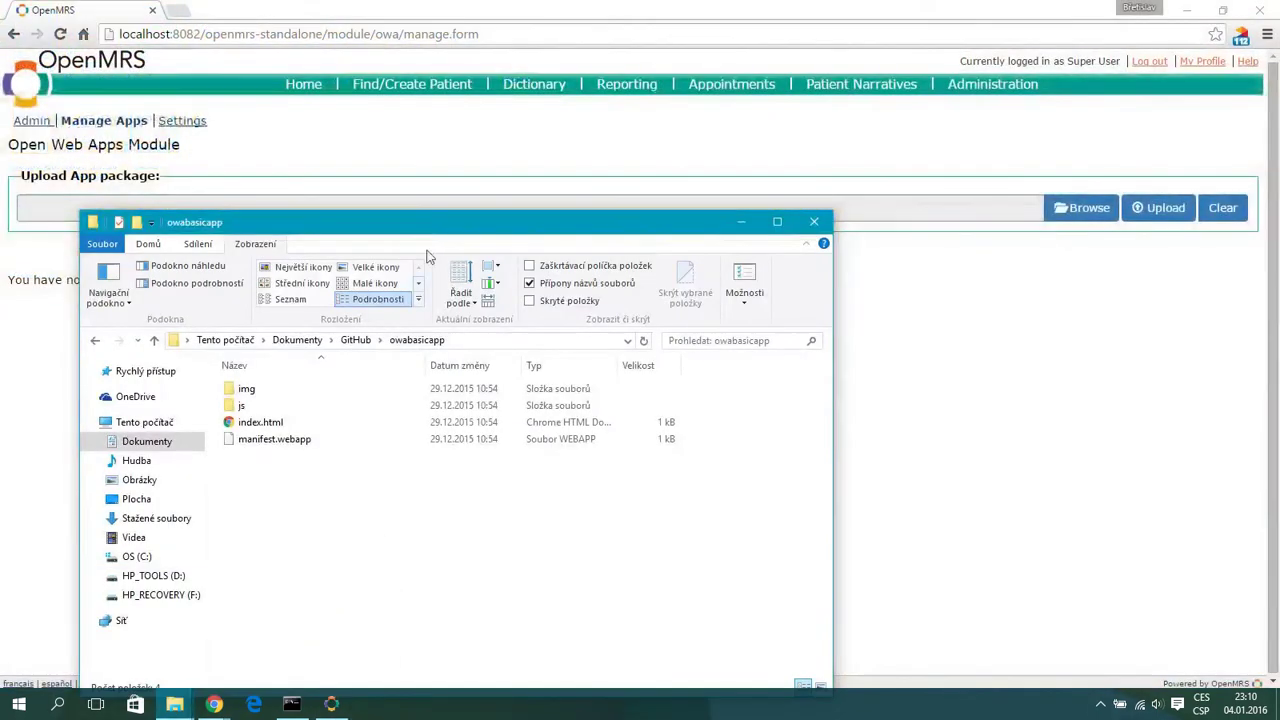
left_click_drag(444, 237, 732, 178)
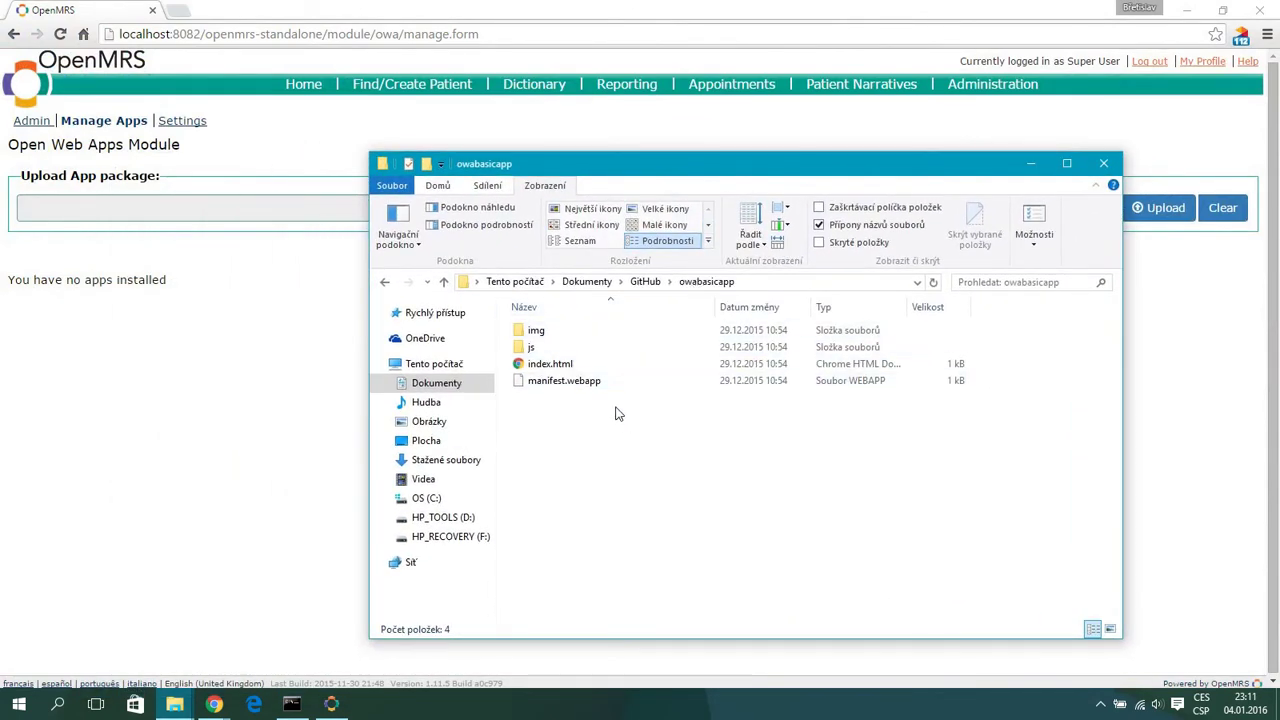
left_click_drag(645, 433, 546, 415)
left_click_drag(681, 175, 814, 249)
left_click_drag(796, 516, 662, 384)
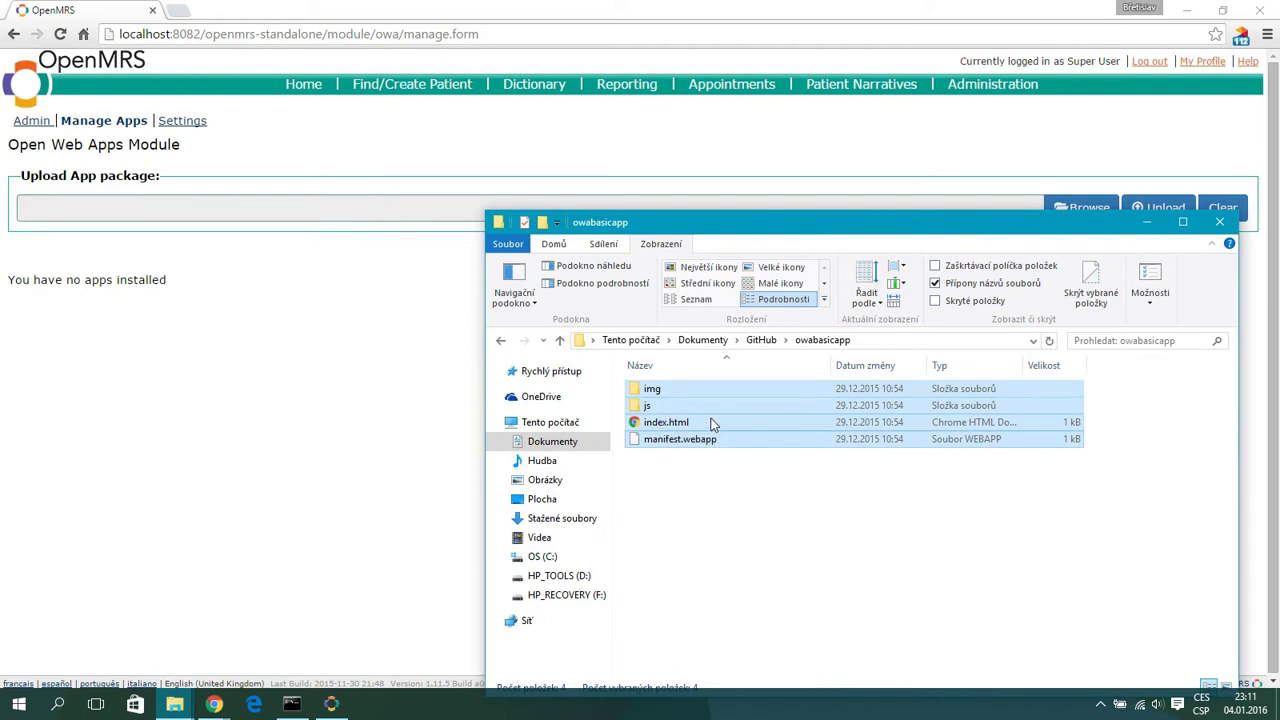
right_click(698, 411)
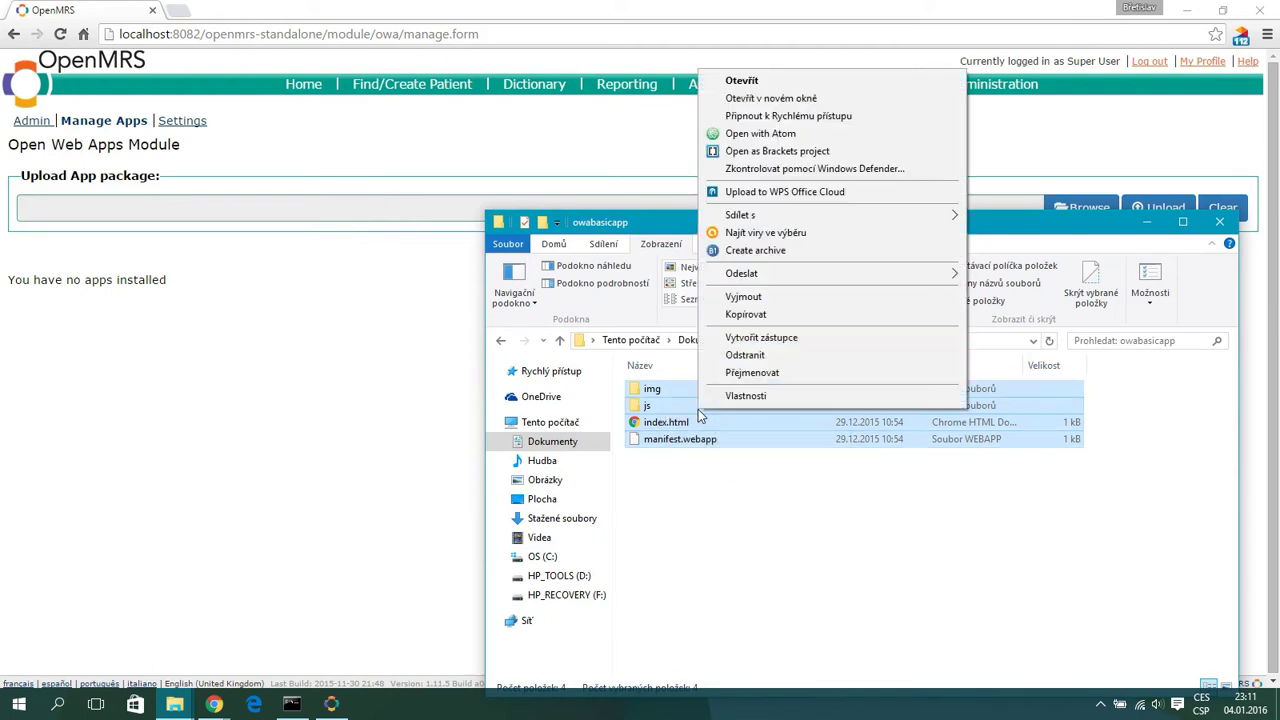
left_click(766, 250)
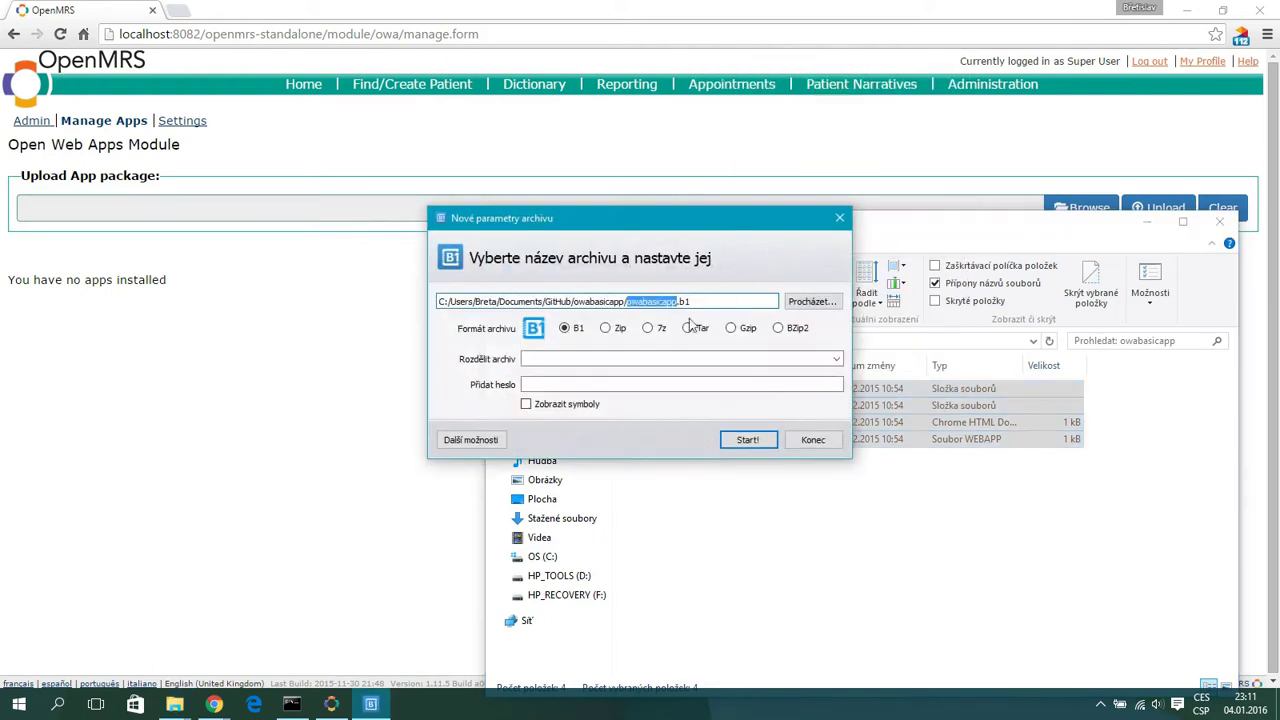
left_click(620, 330)
left_click(727, 439)
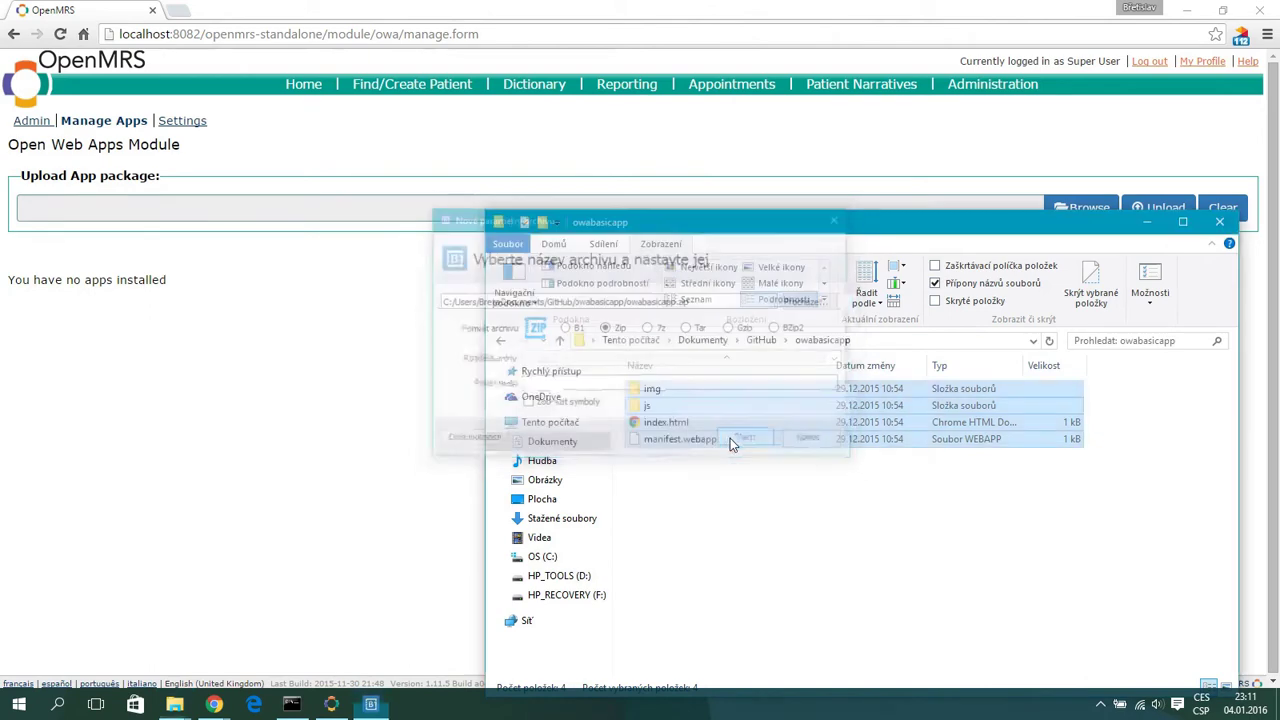
In OpenMRS, choose Documents > GitHub > owabasicapp > owabasicapp.zip as the upload package.
left_click(428, 388)
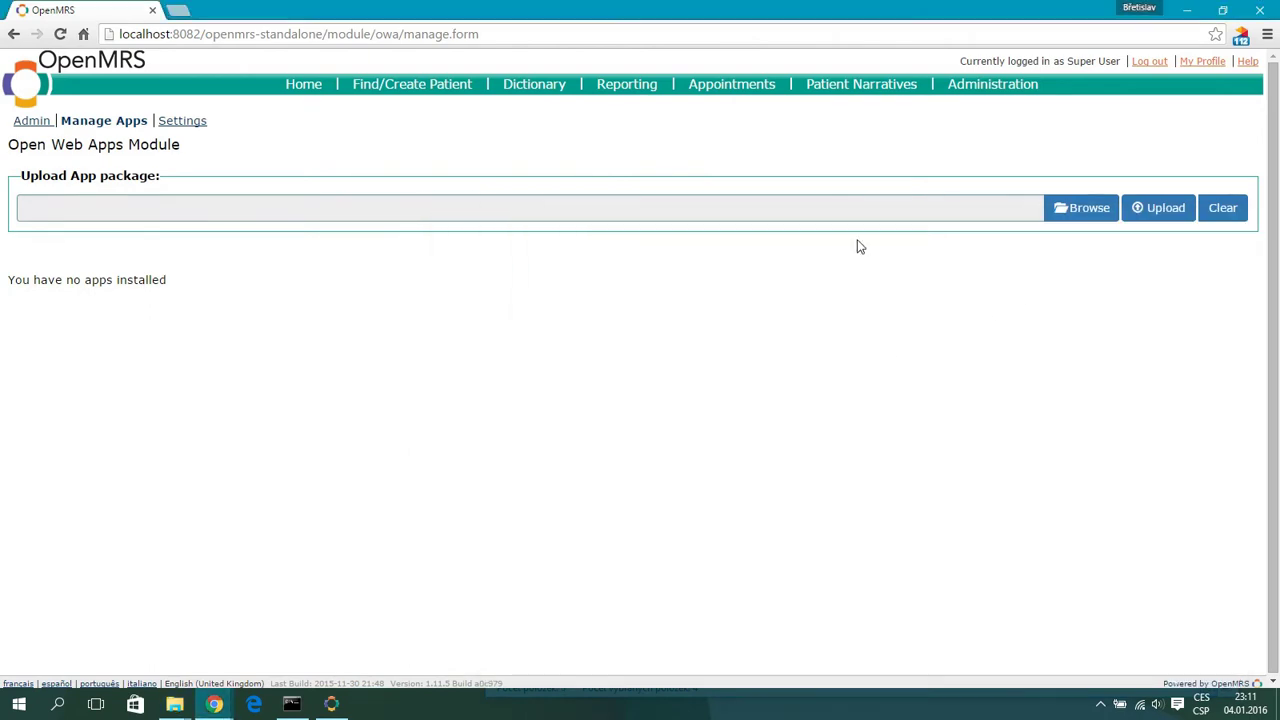
left_click(1057, 207)
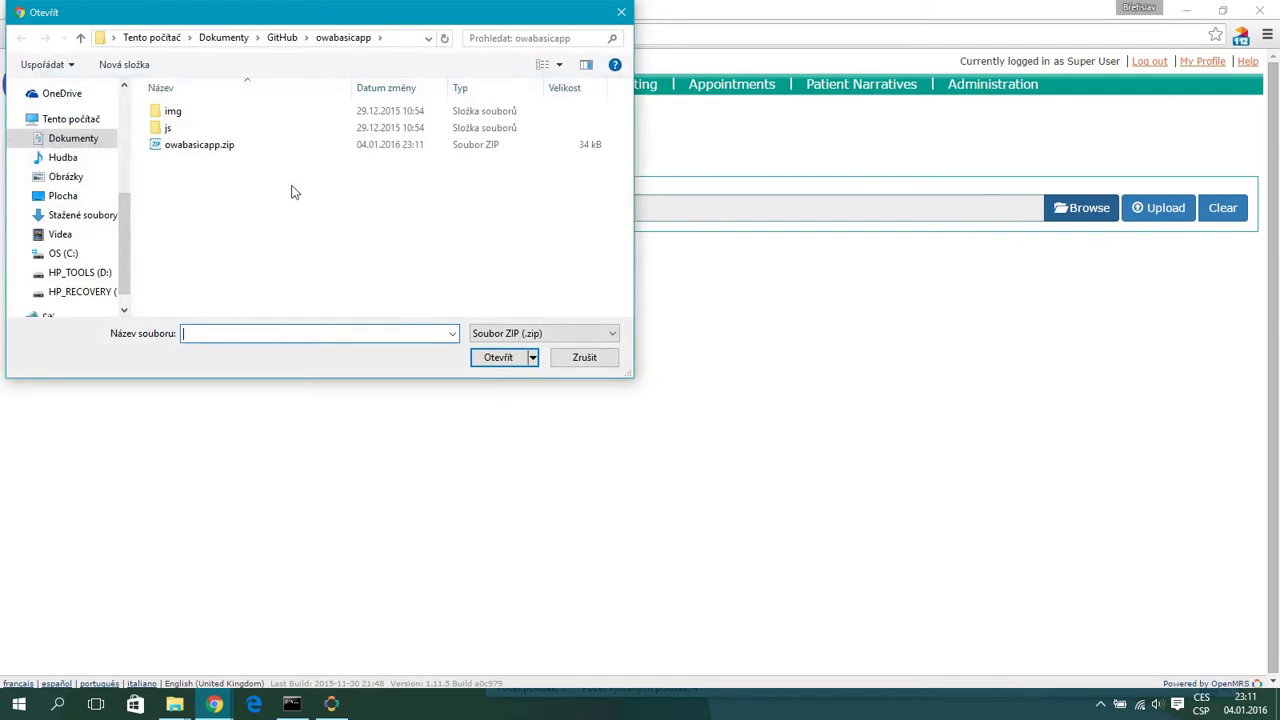
left_click(75, 139)
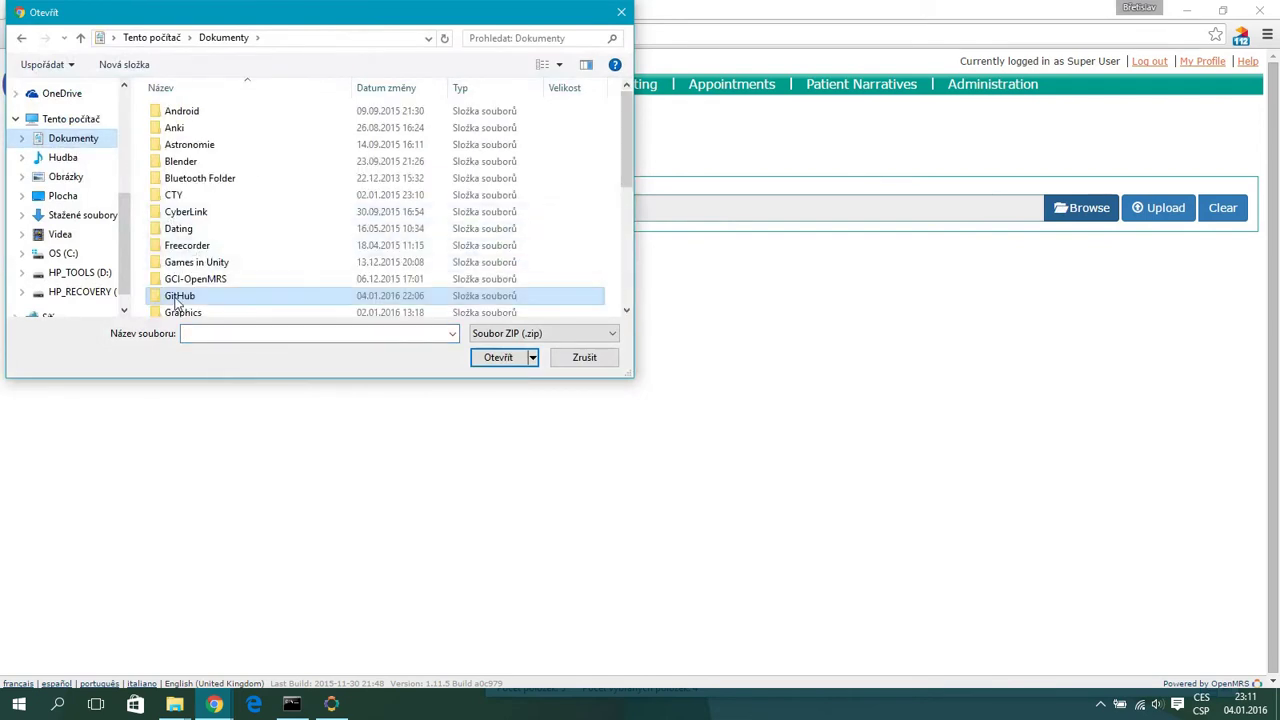
double_click(180, 288)
double_click(205, 213)
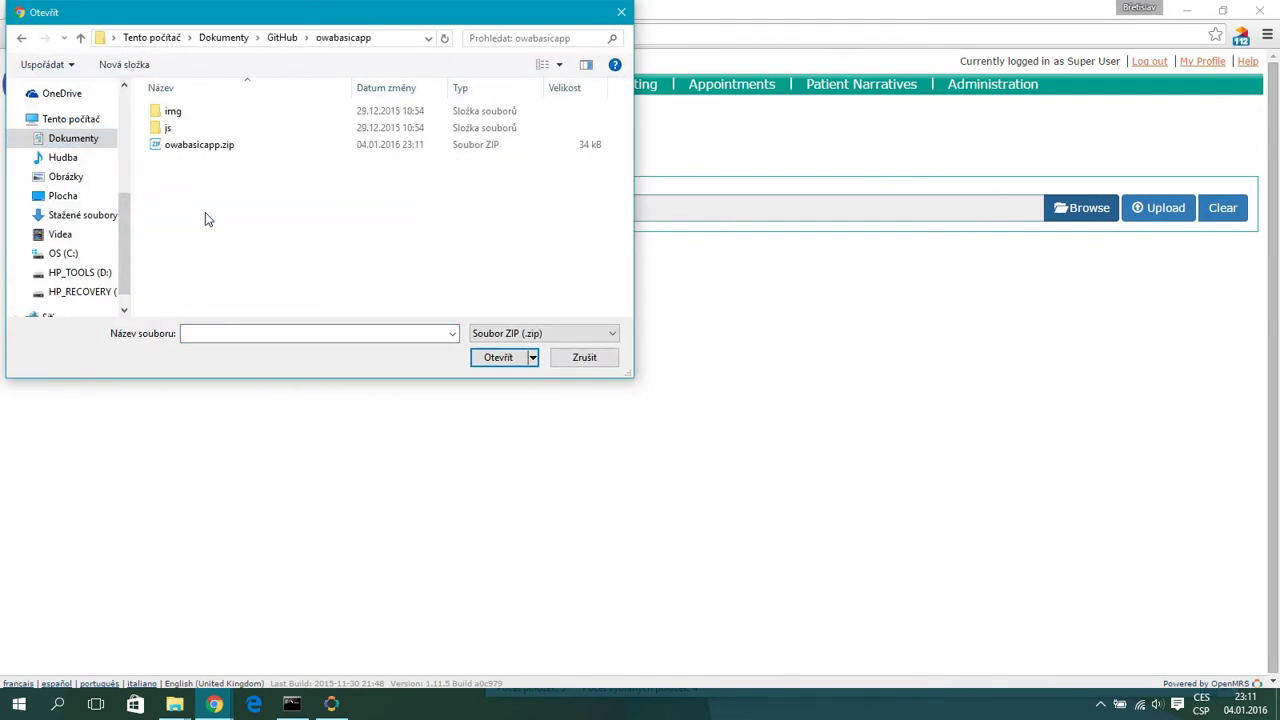
double_click(215, 148)
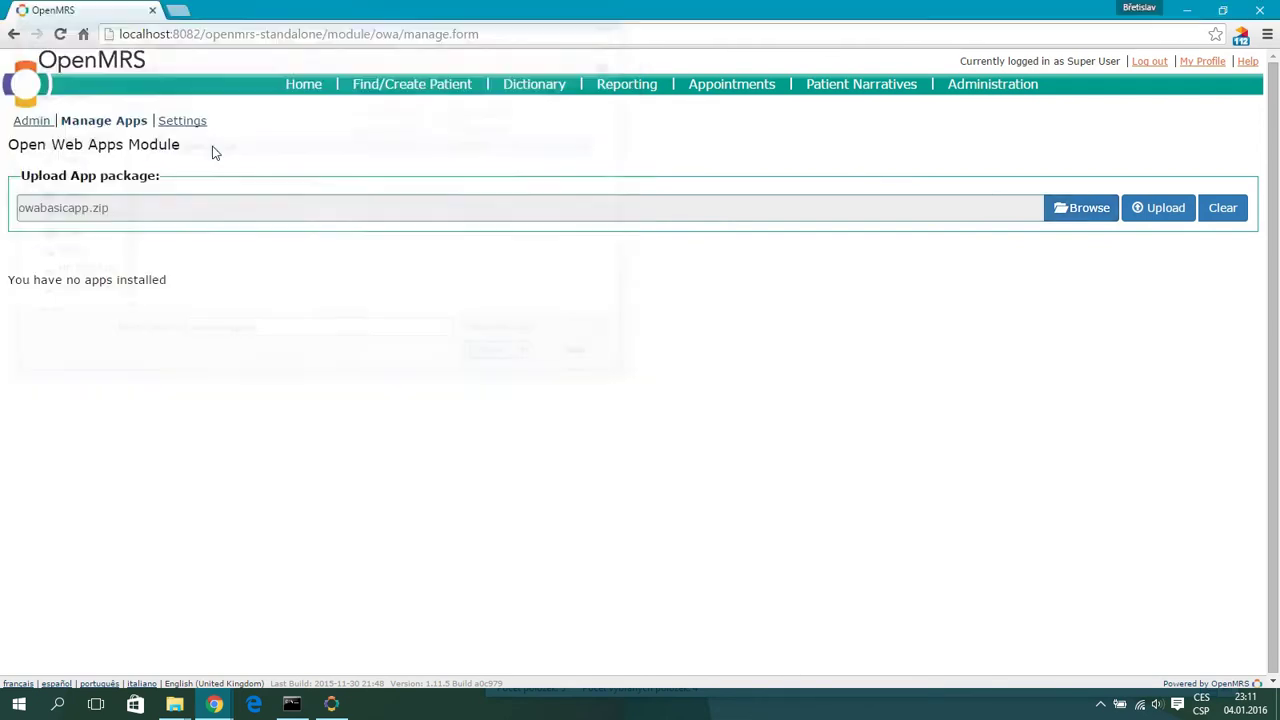
Upload owabasicapp.zip, view the Basic Open Web App 1.0 page, and return to the apps list.
left_click(1148, 214)
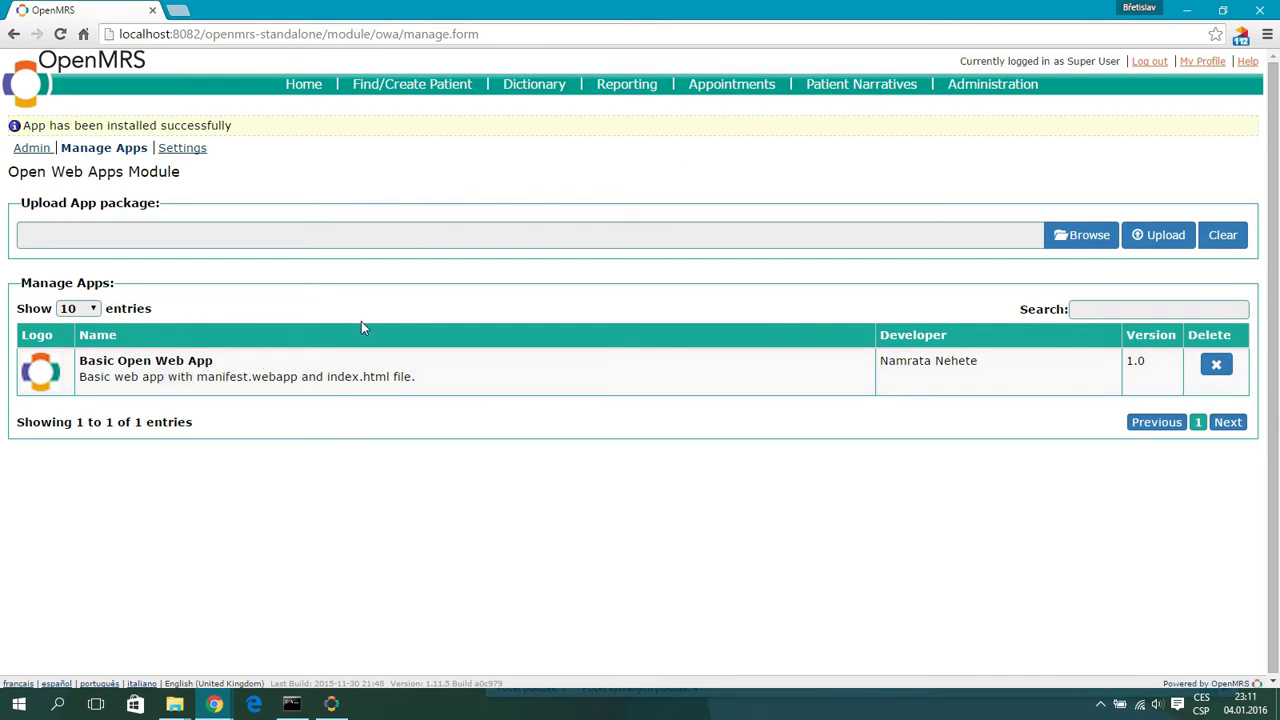
left_click(220, 381)
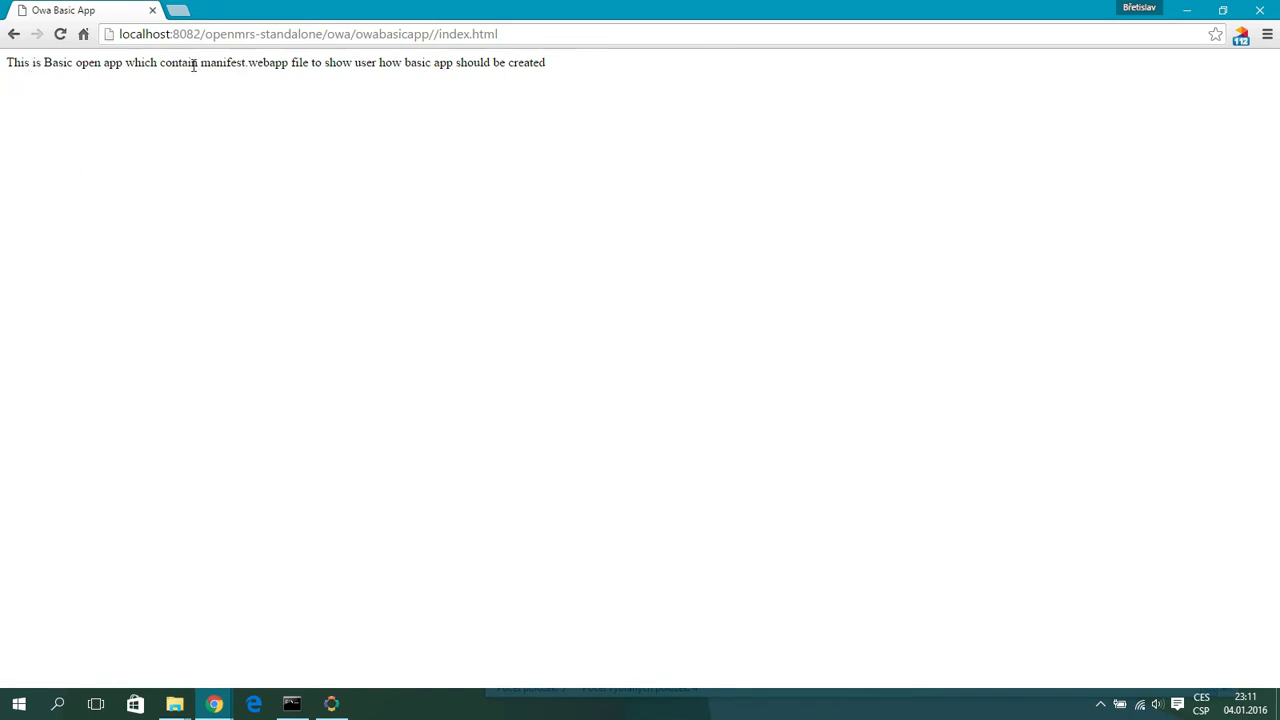
left_click(14, 36)
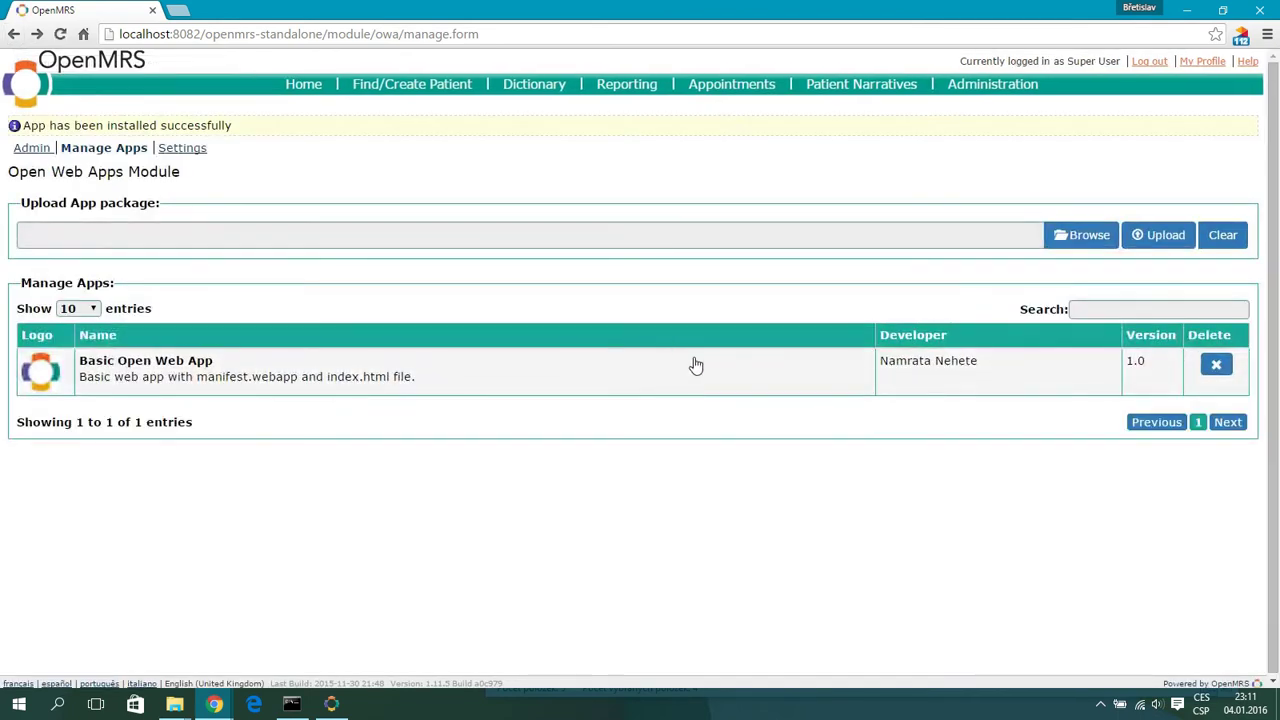
Delete Basic Open Web App, re-upload owabasicapp.zip, and open the Open Web Apps settings.
left_click(1216, 366)
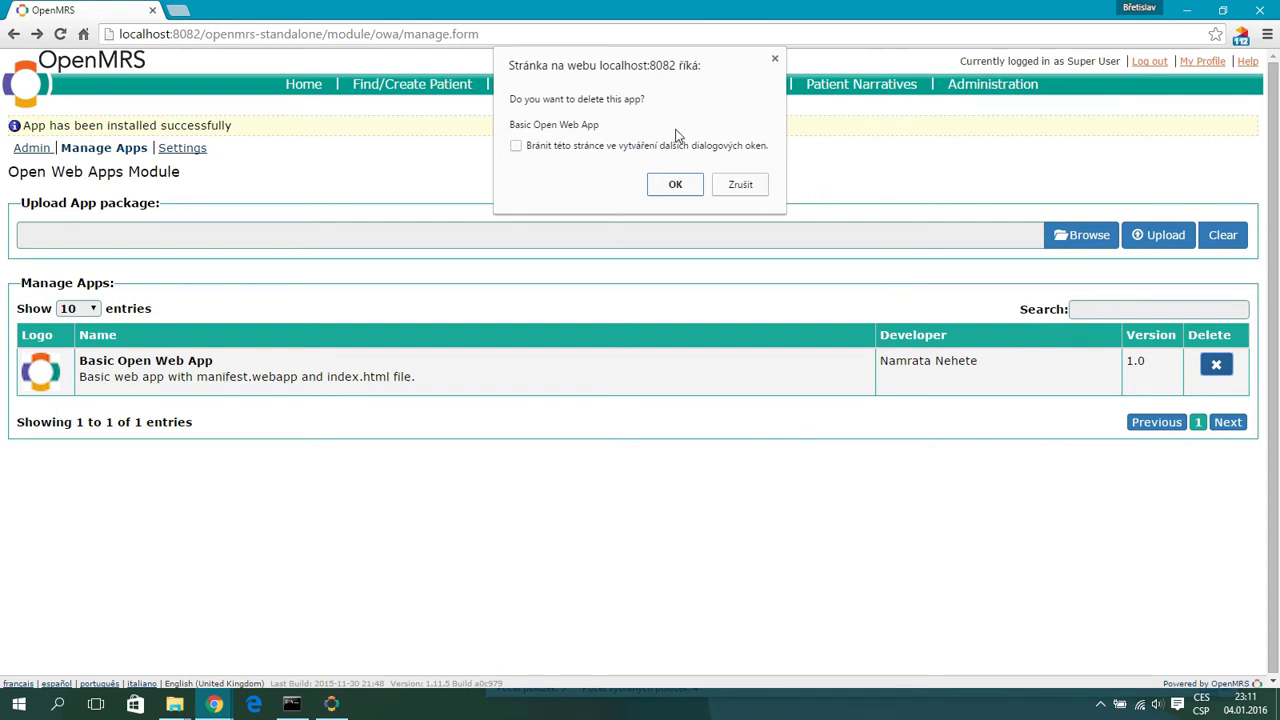
left_click(675, 184)
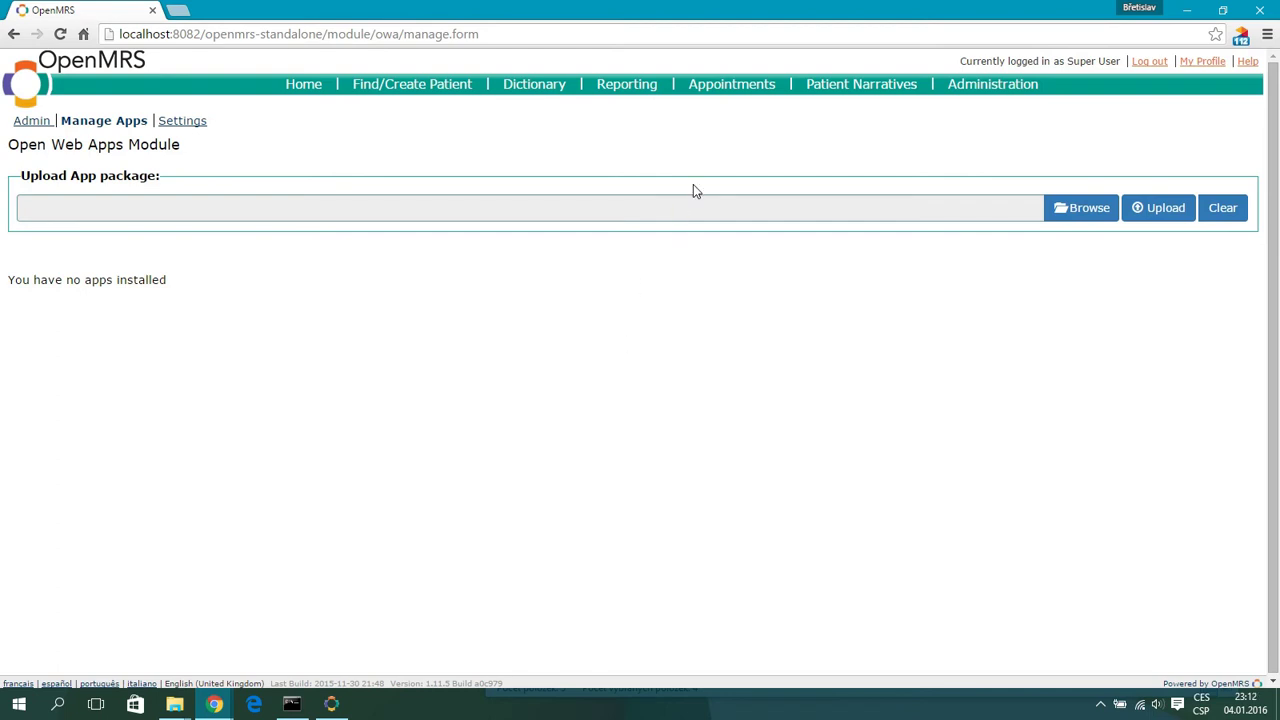
left_click(1075, 214)
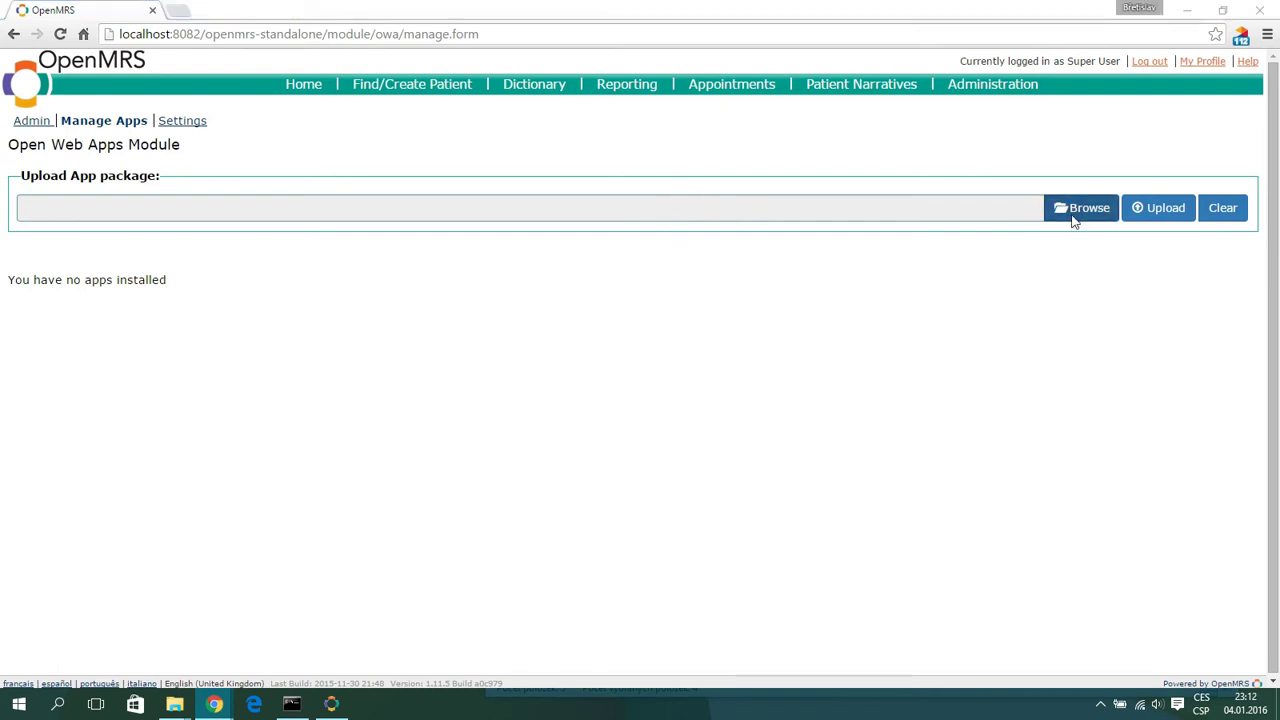
double_click(225, 145)
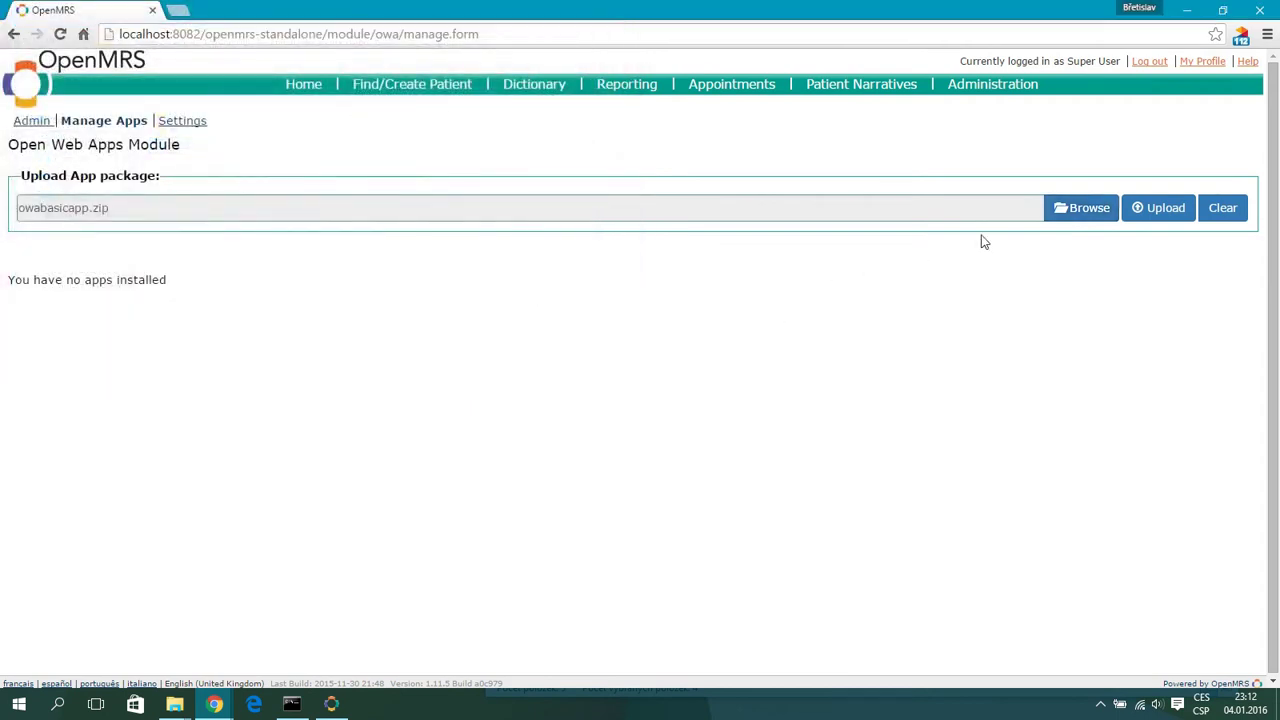
left_click(1150, 208)
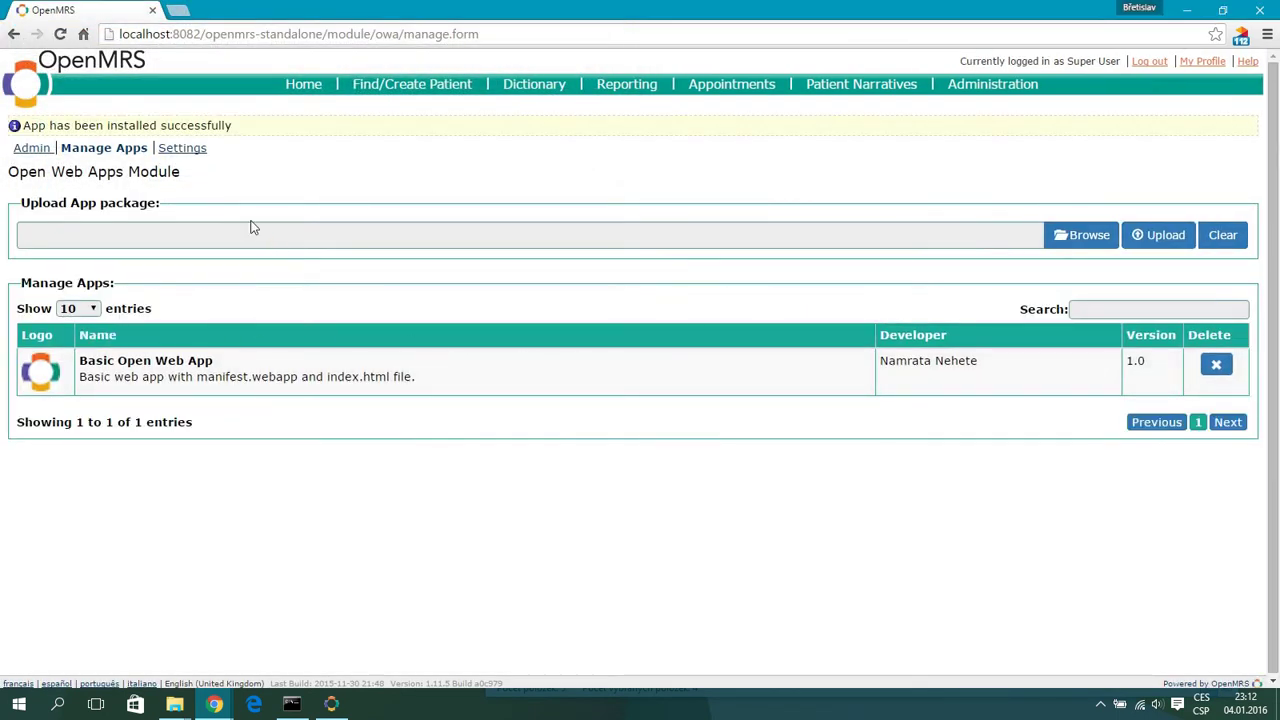
left_click(176, 150)
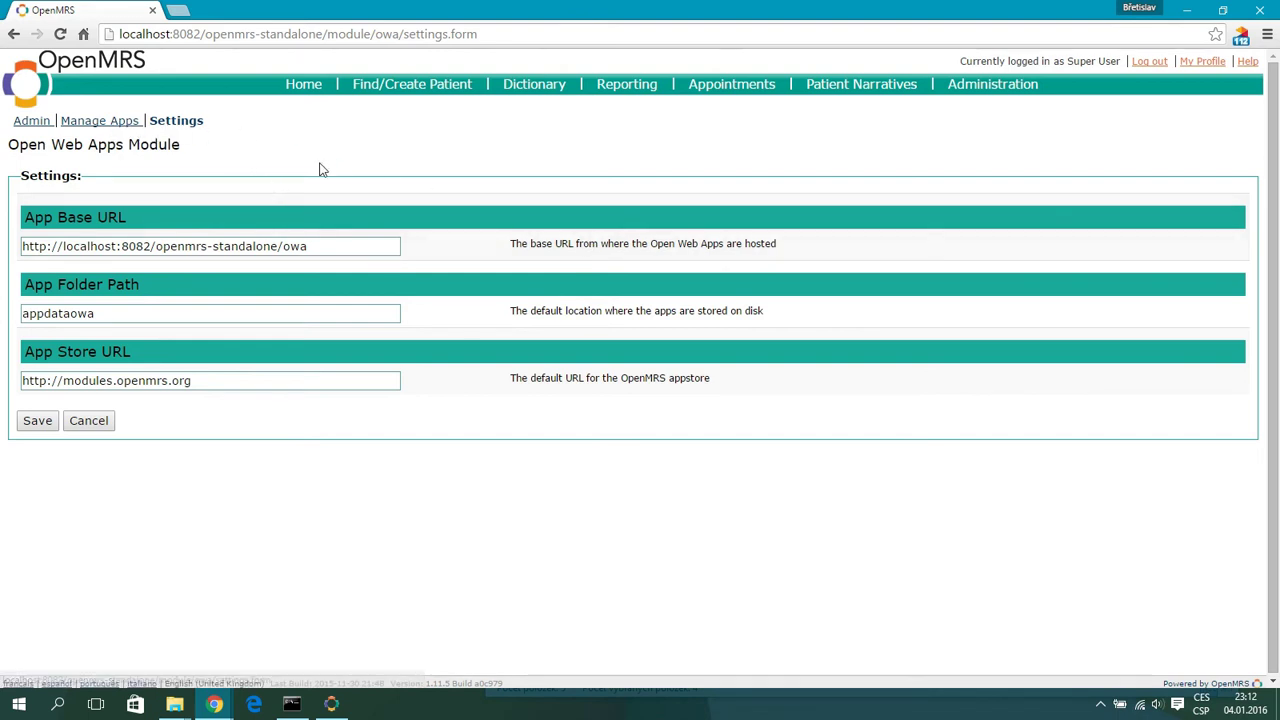
Compare the App Base URL setting with the Basic Open Web App's web address, then reopen Settings.
left_click_drag(343, 245, 22, 246)
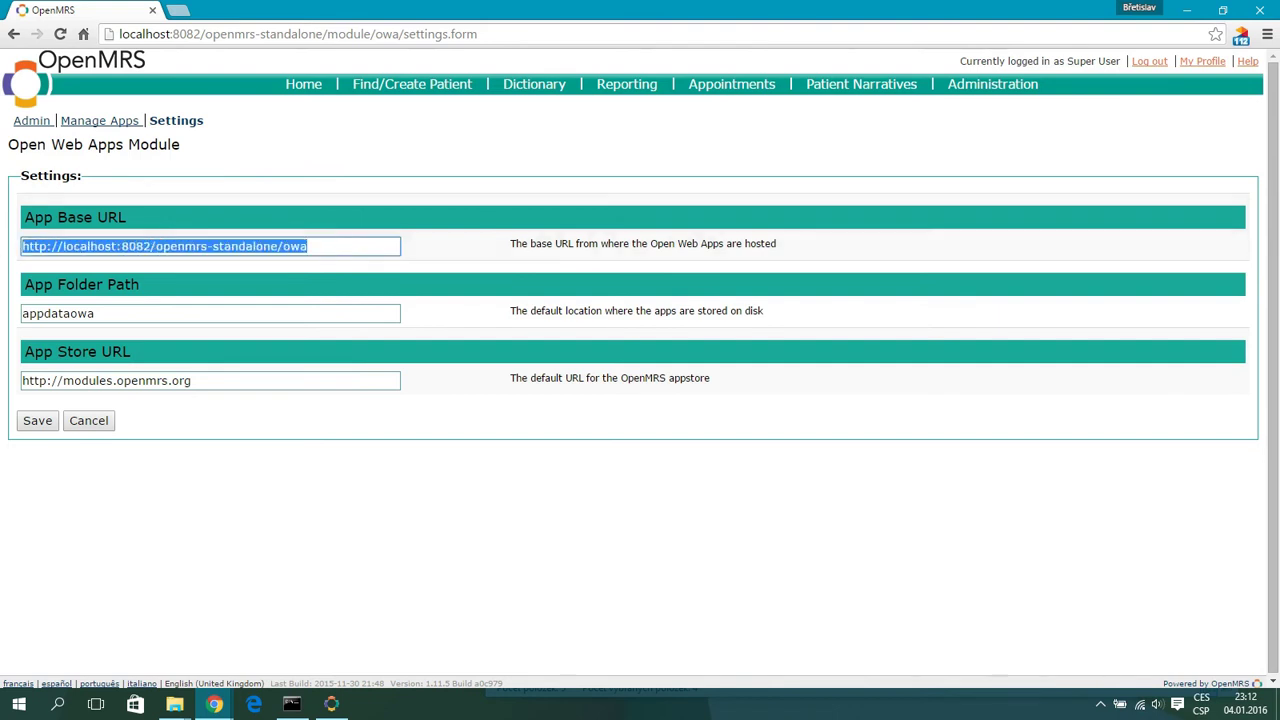
left_click(118, 123)
left_click(148, 345)
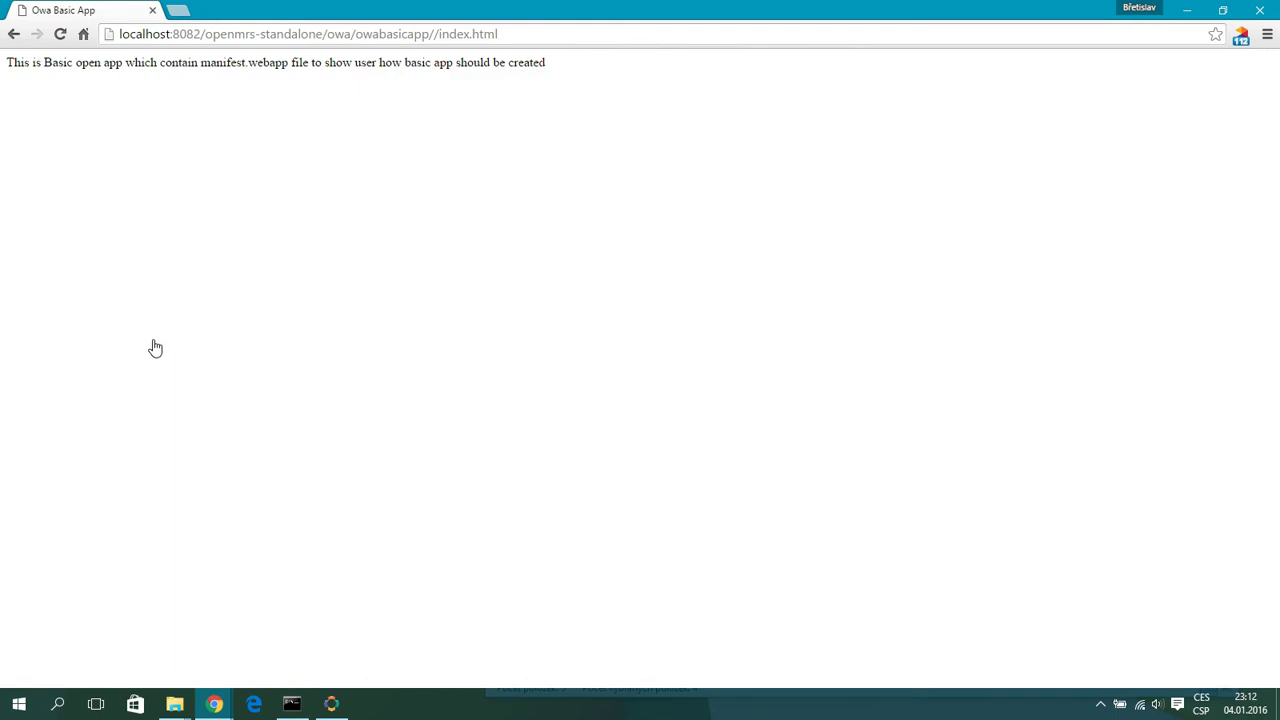
left_click_drag(118, 36, 430, 40)
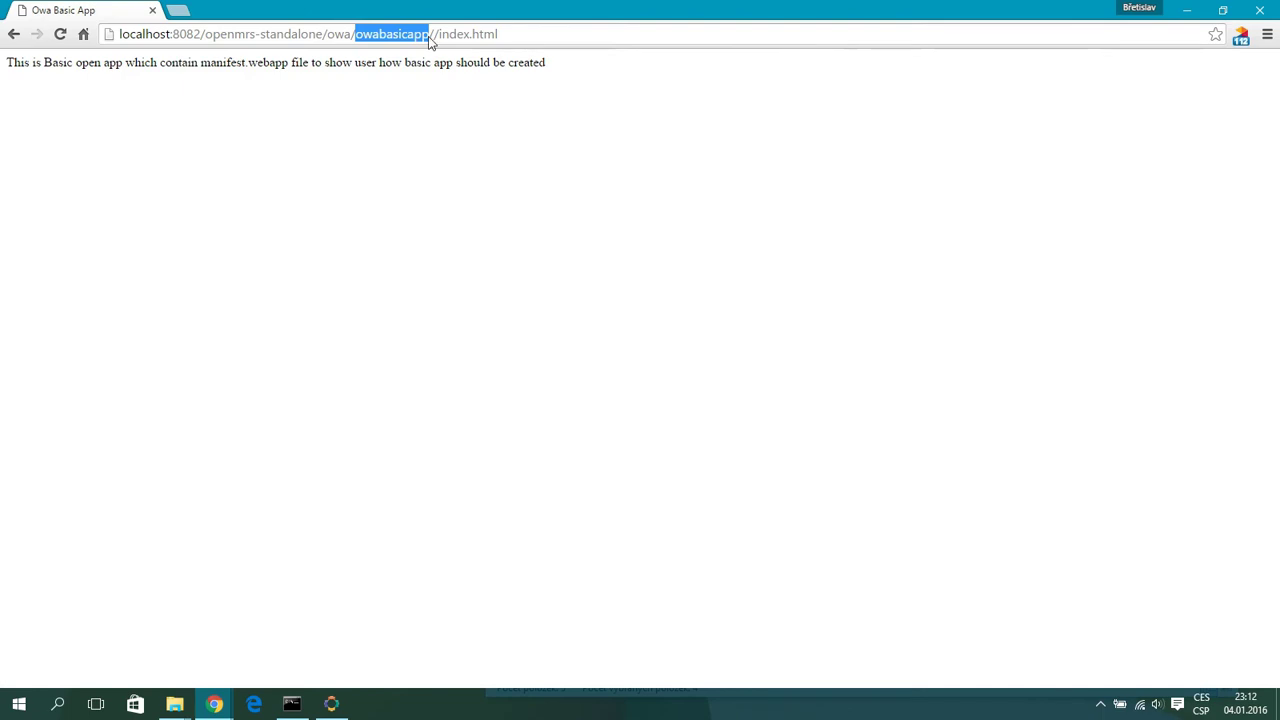
left_click(14, 34)
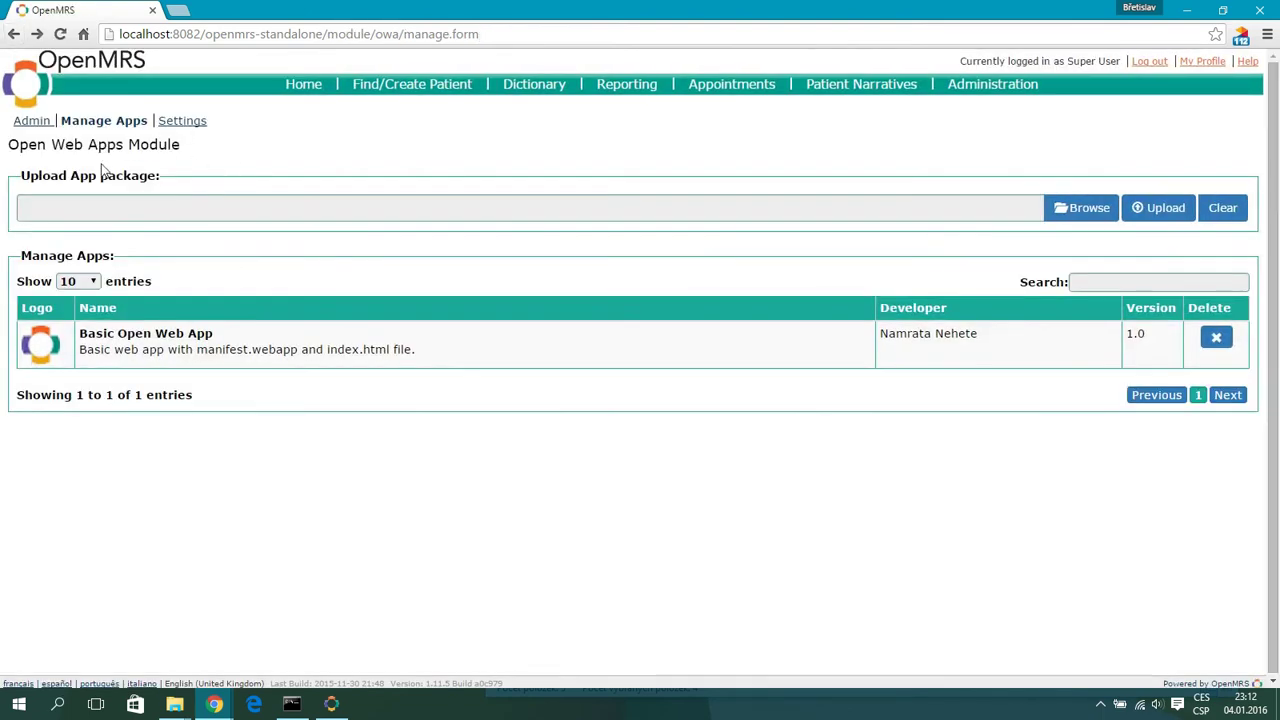
left_click(170, 128)
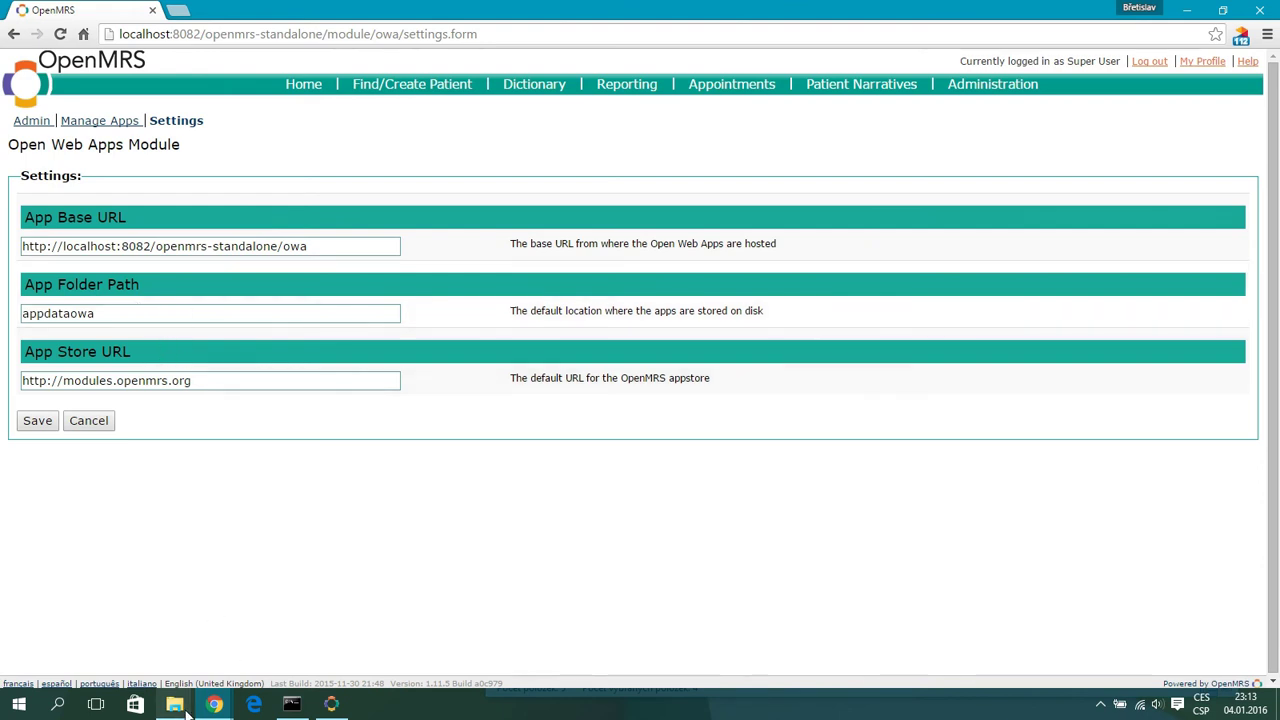
Open appdataowa in File Explorer to confirm it holds the owabasicapp folder, then select App Folder Path.
mouse_move(176, 706)
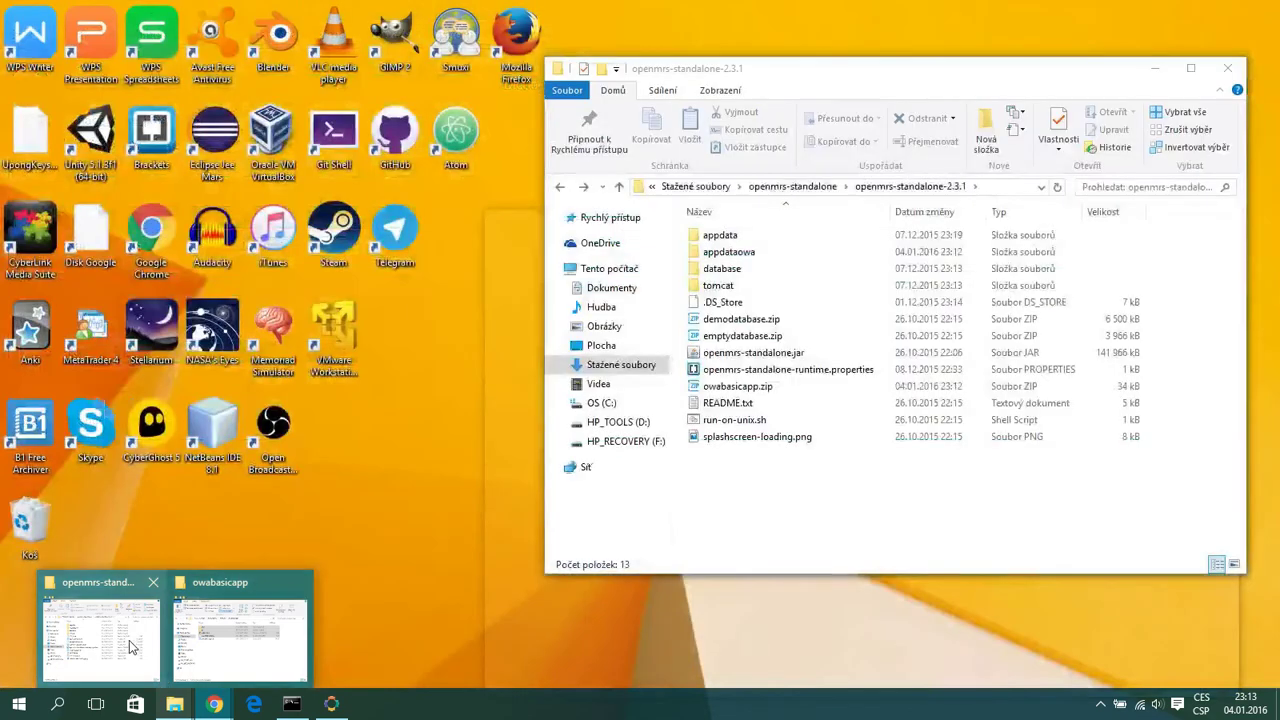
left_click(130, 645)
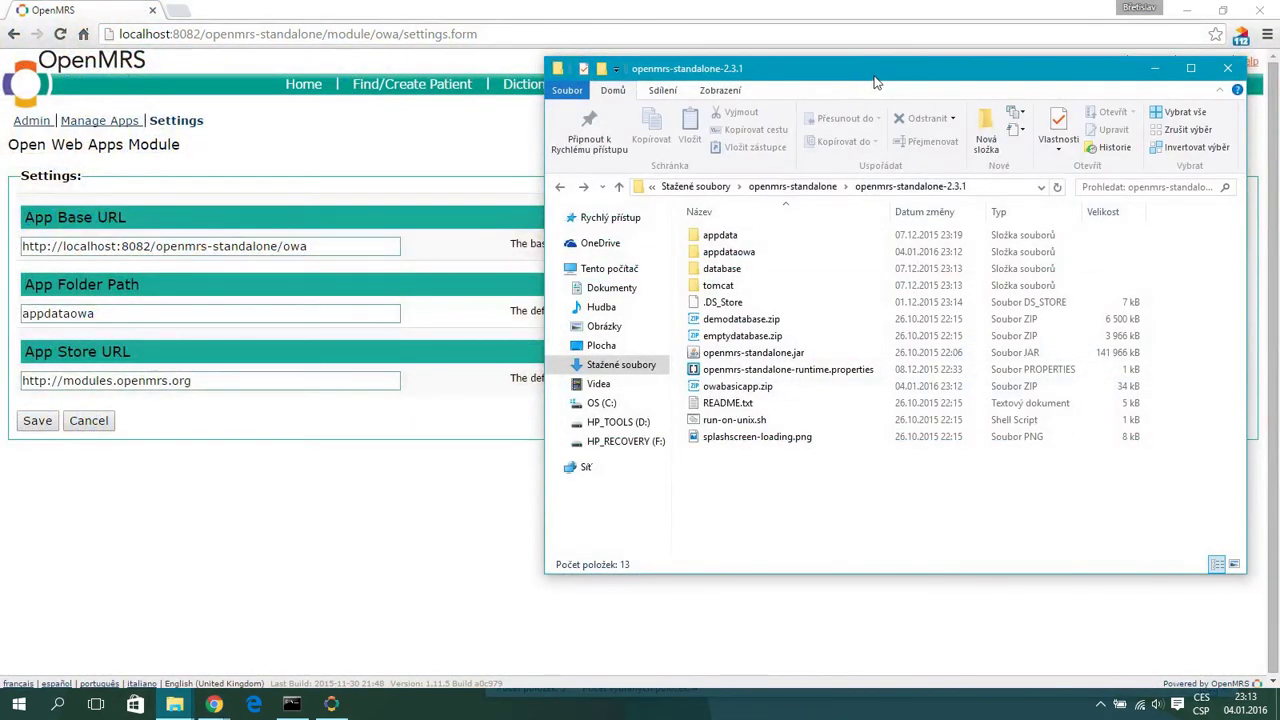
left_click_drag(875, 82, 923, 73)
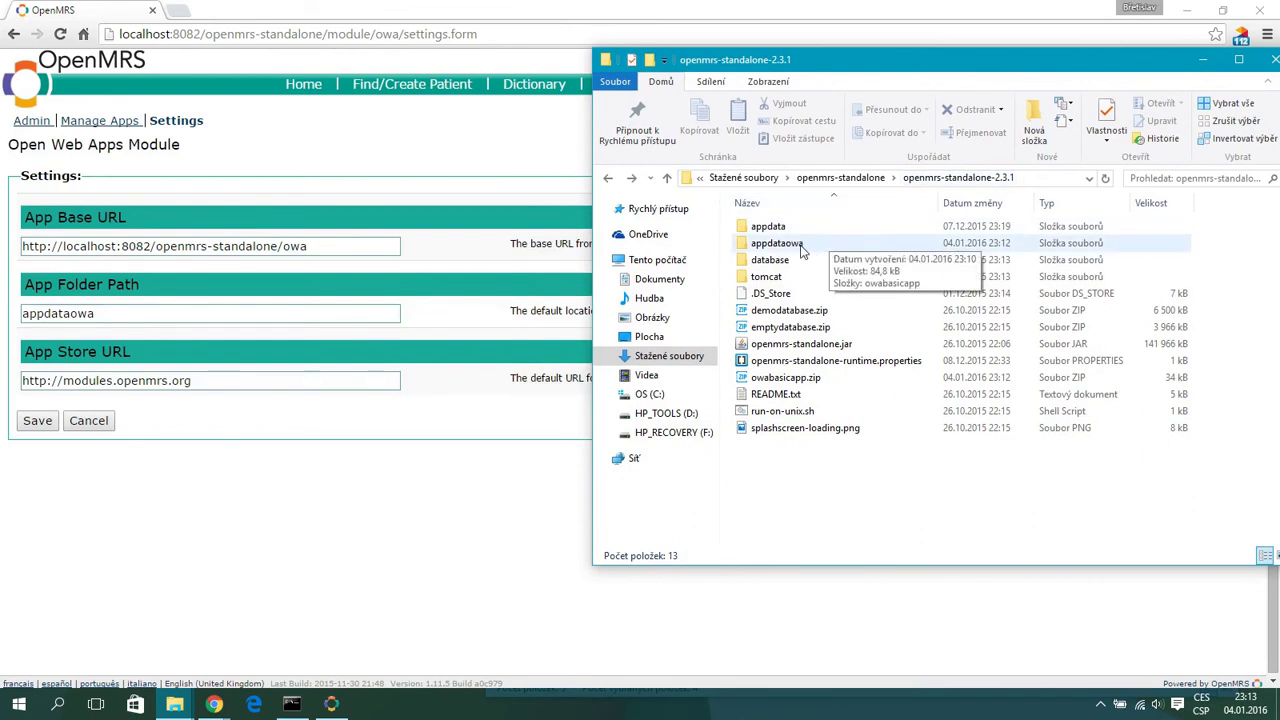
double_click(769, 246)
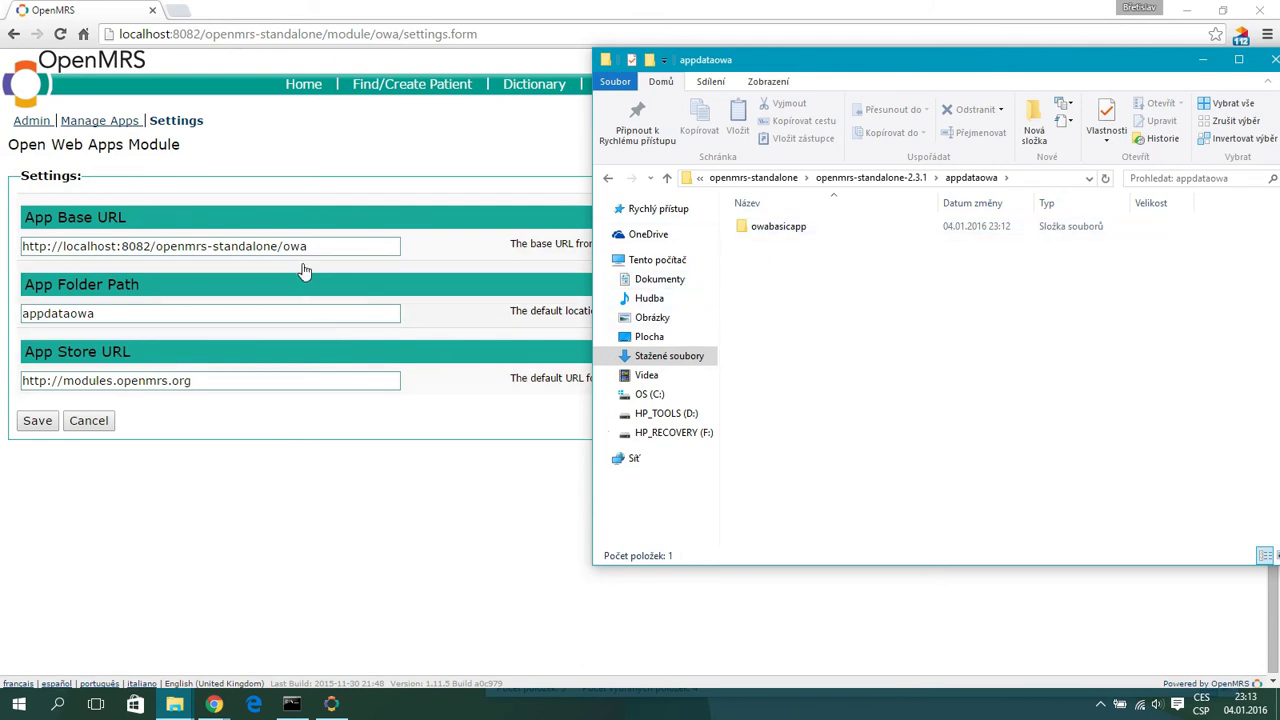
left_click(214, 308)
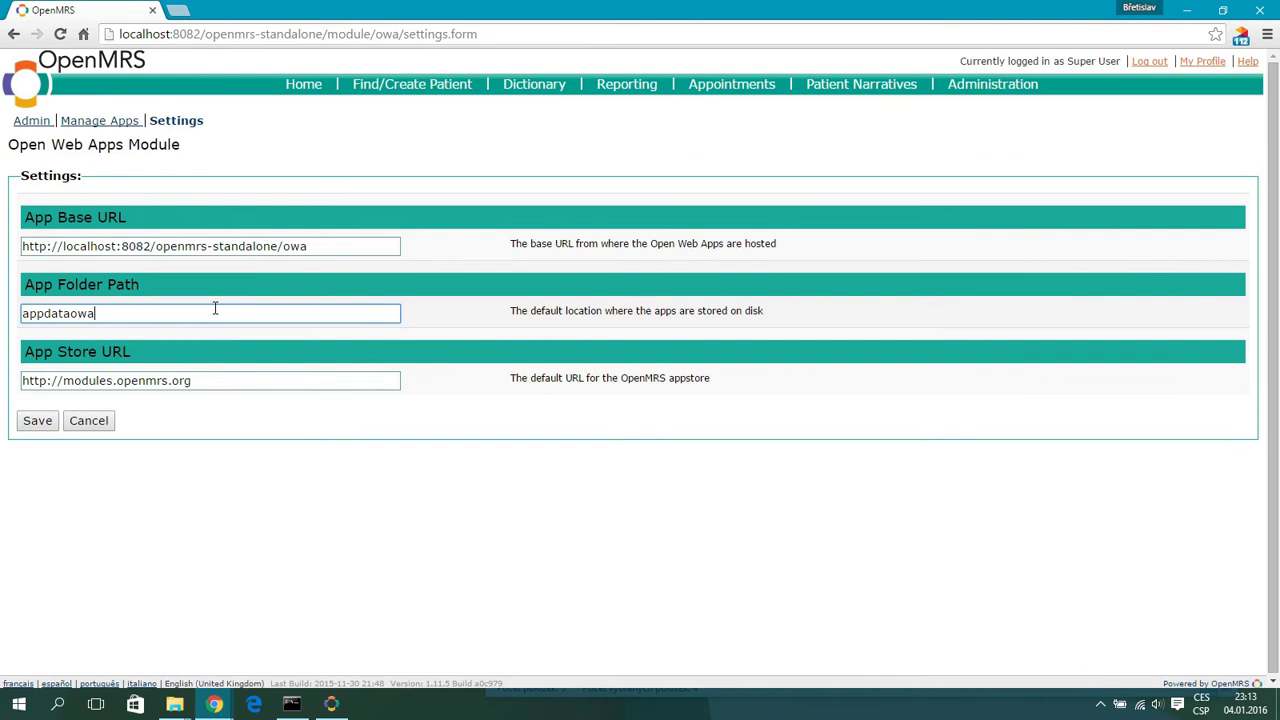
Save App Folder Path as appdataowa2 and confirm Manage Apps now lists no apps.
type("2")
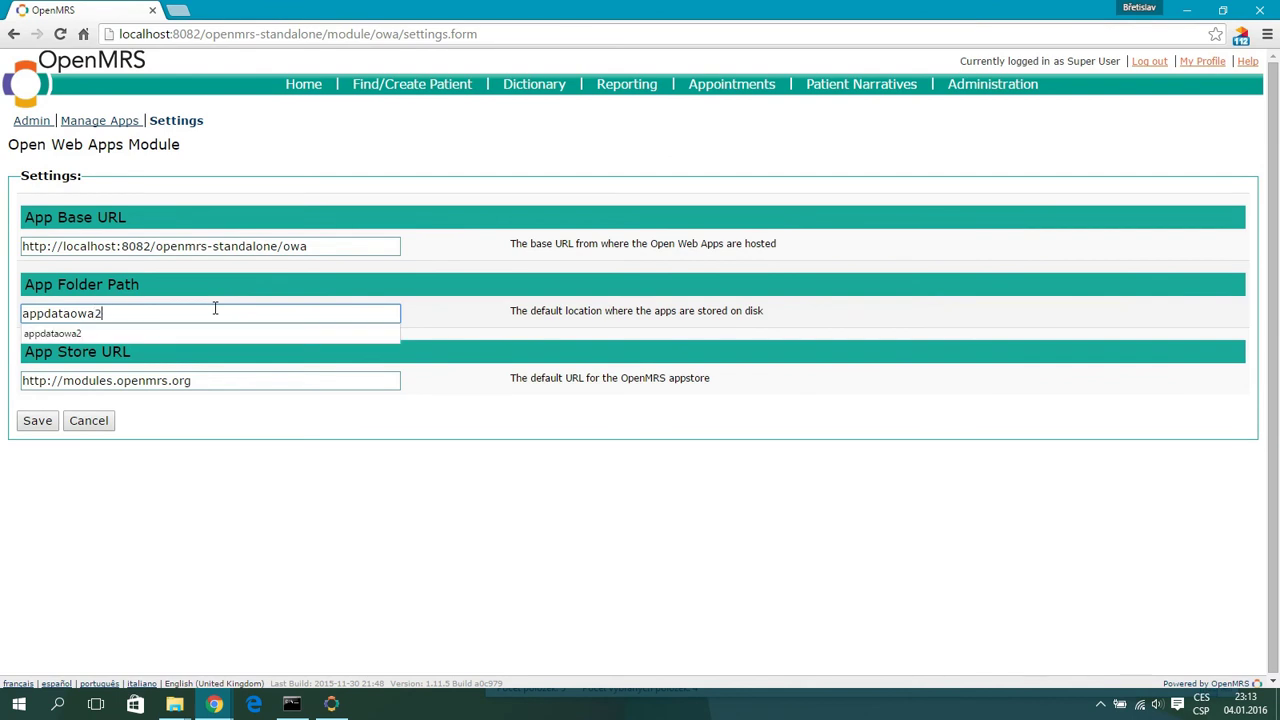
left_click(30, 421)
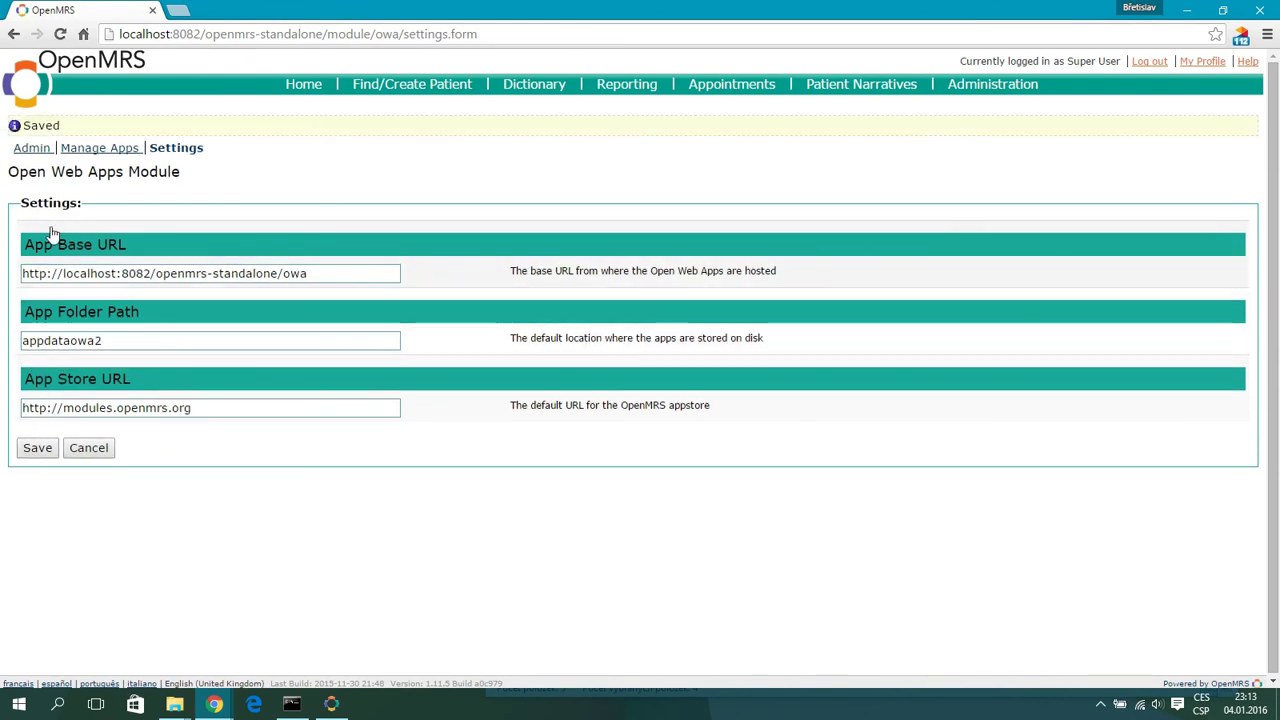
left_click(100, 149)
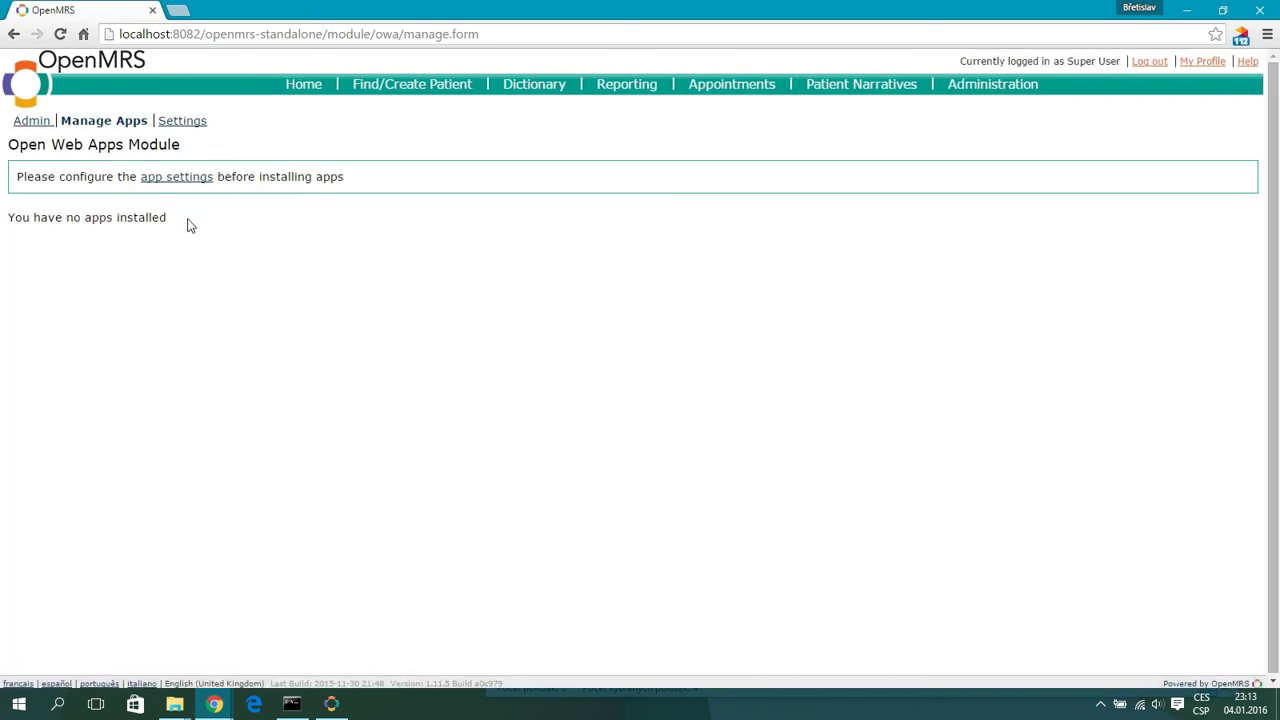
left_click(190, 130)
Restore App Folder Path to appdataowa, save, and confirm Basic Open Web App reappears.
left_click(144, 317)
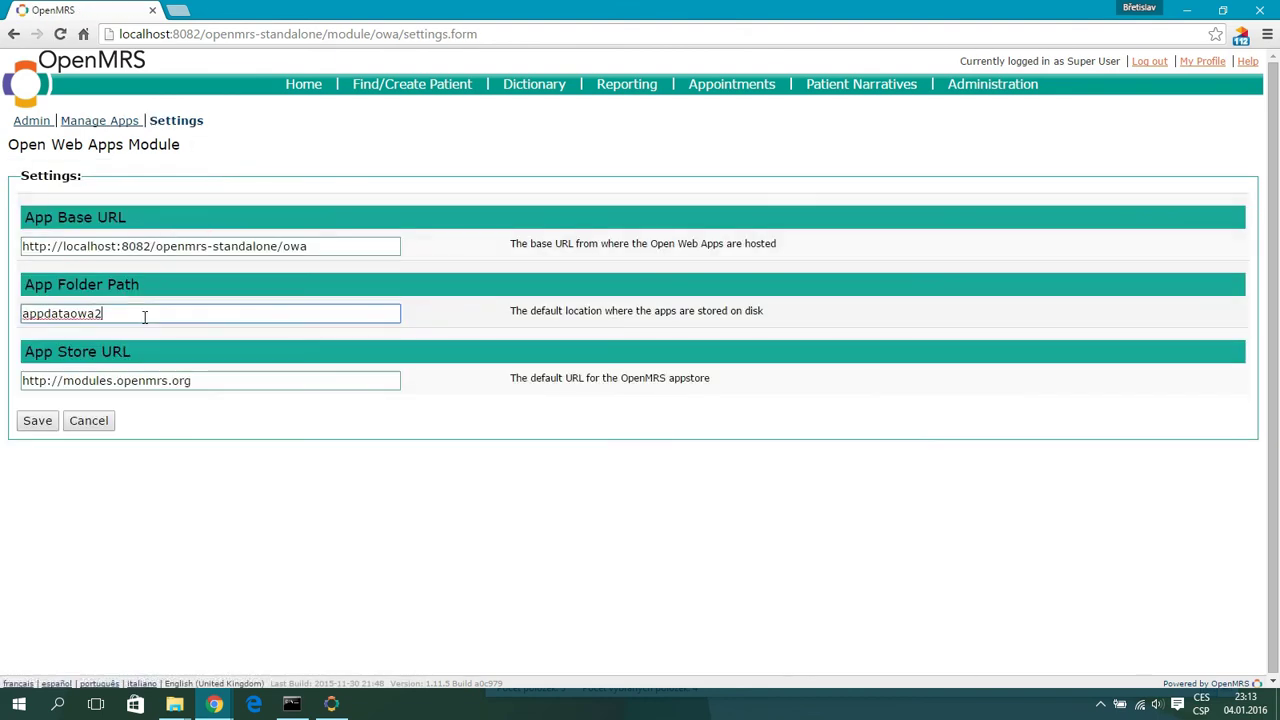
key("BackSpace")
left_click(37, 421)
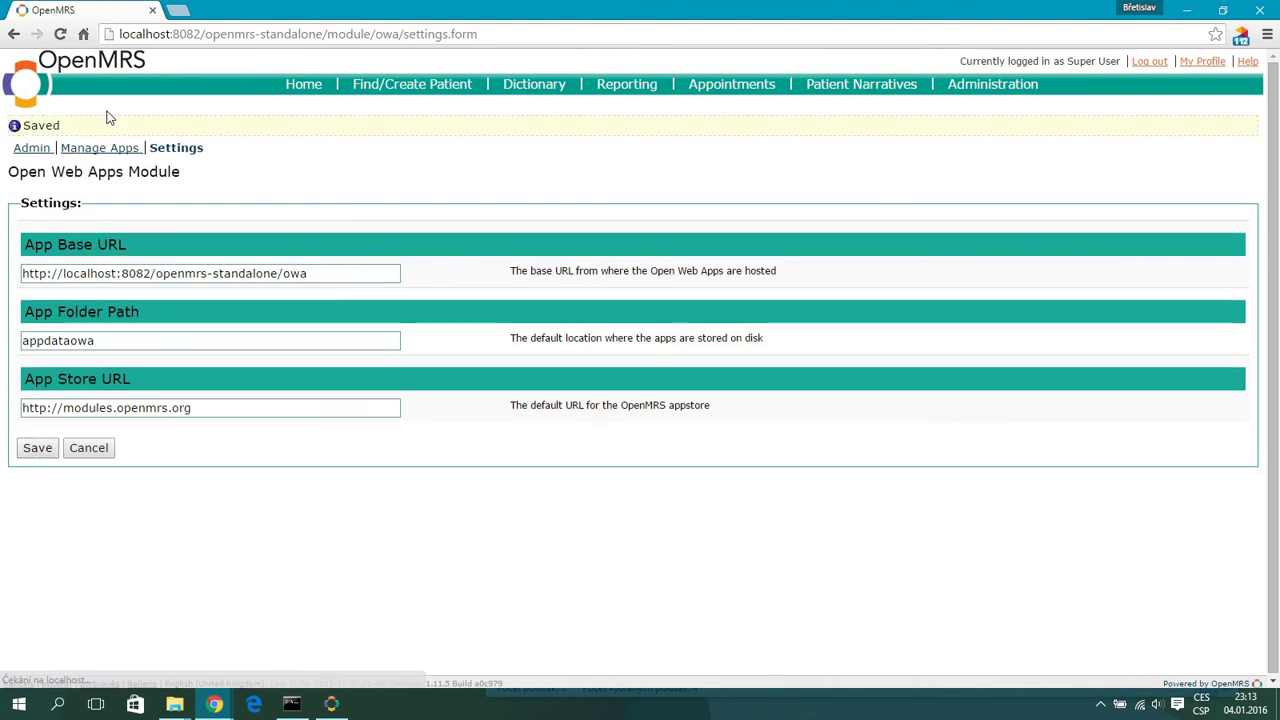
left_click(112, 148)
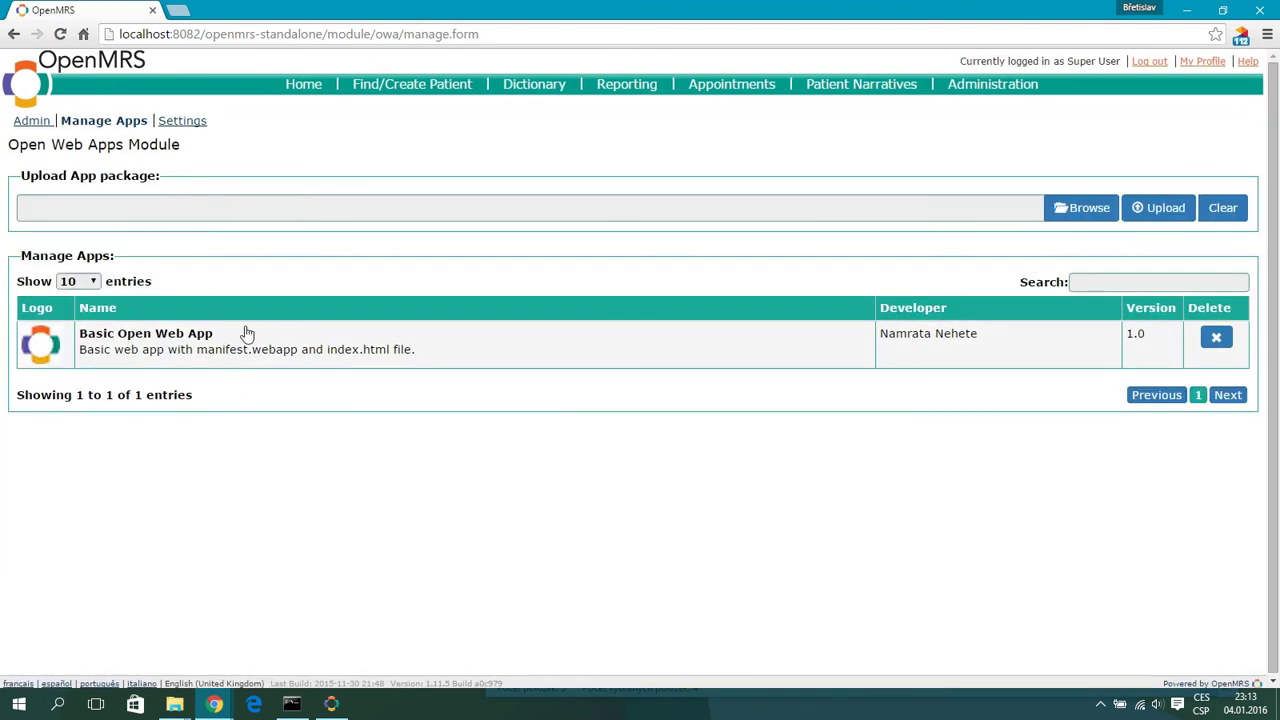
left_click(185, 121)
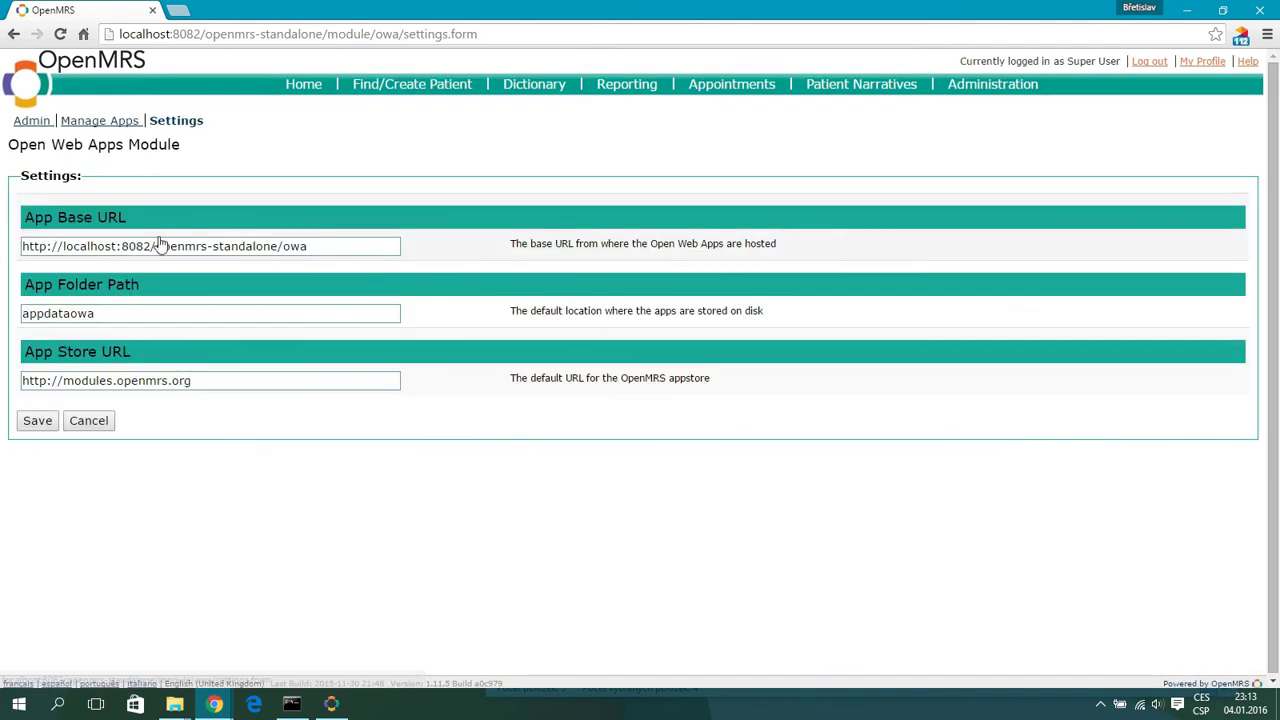